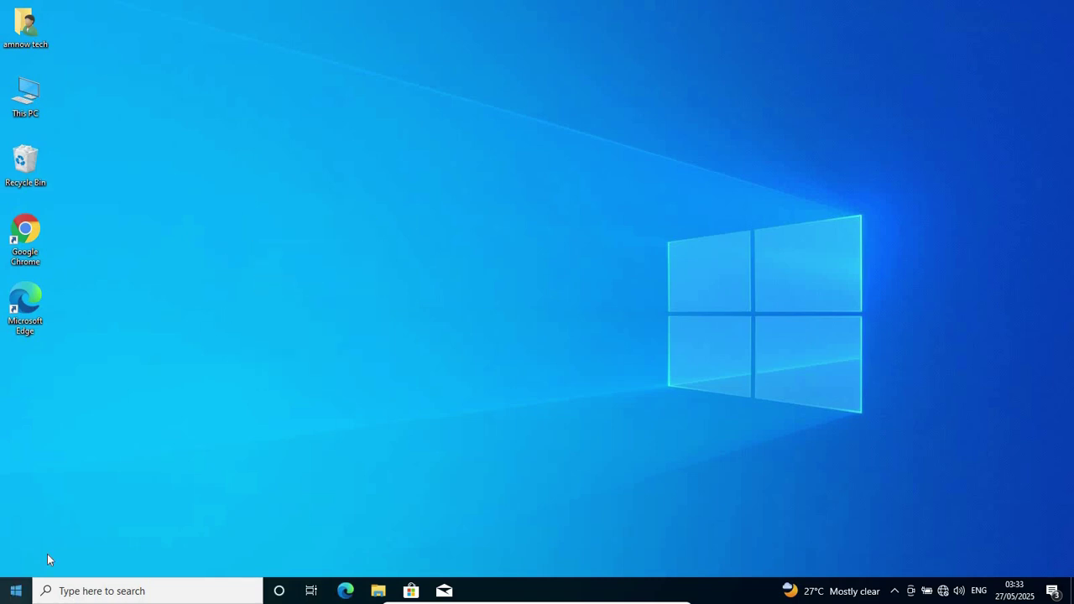
Check the Start menu and search panel, then refresh the desktop.
left_click(17, 593)
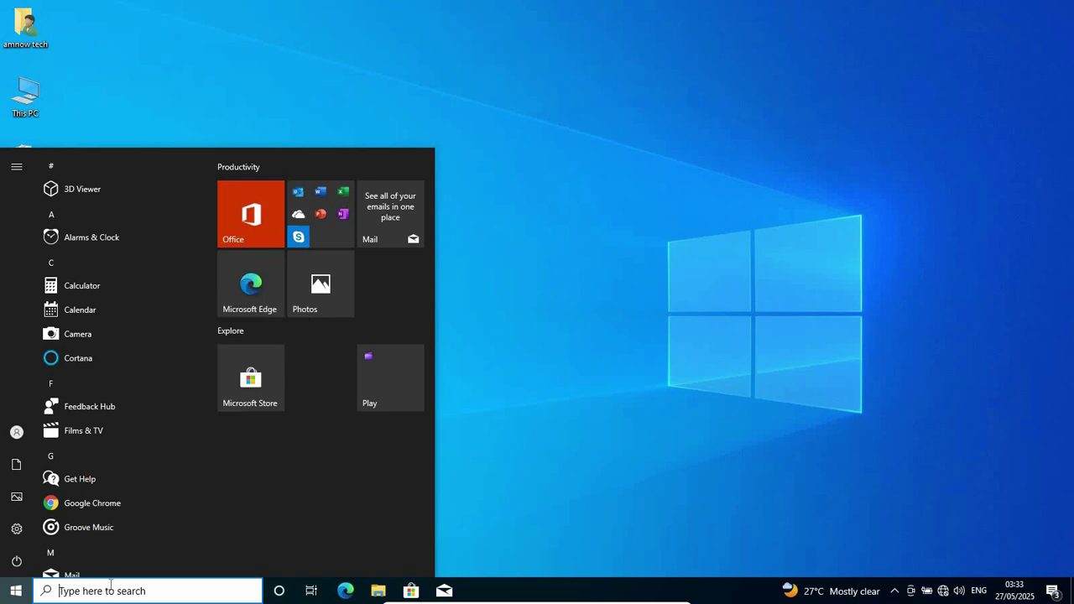
left_click(101, 590)
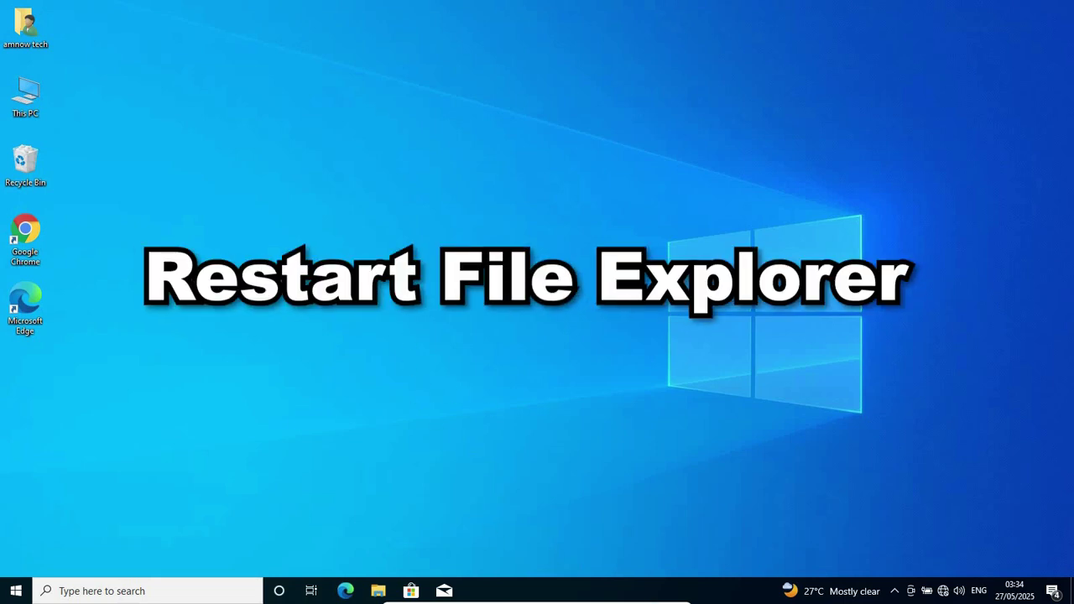
right_click(332, 277)
left_click(355, 311)
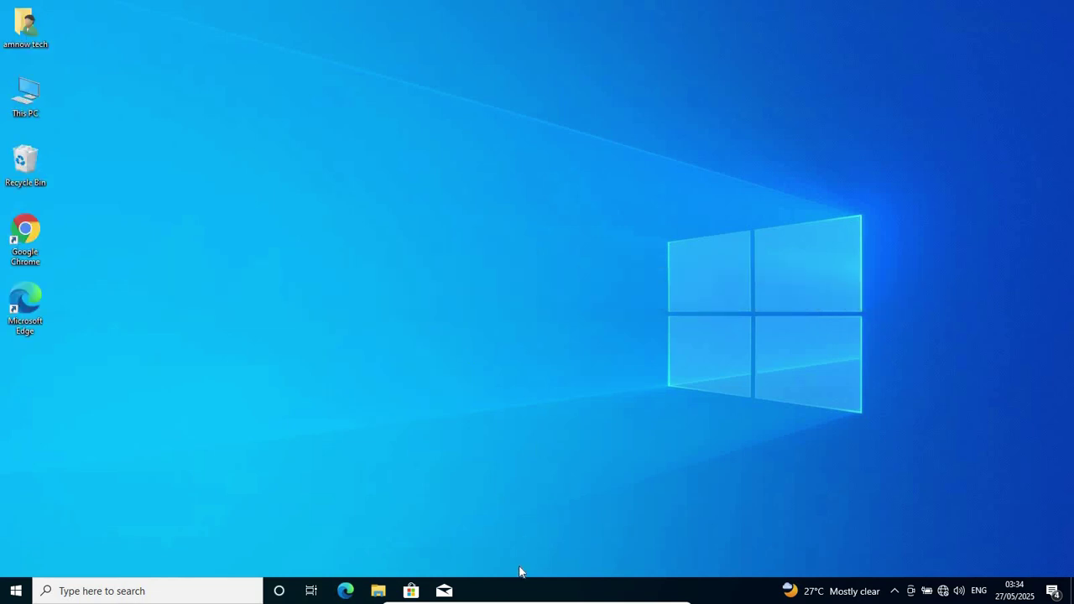
Launch Task Manager from the taskbar and restart the Windows Explorer process.
right_click(502, 591)
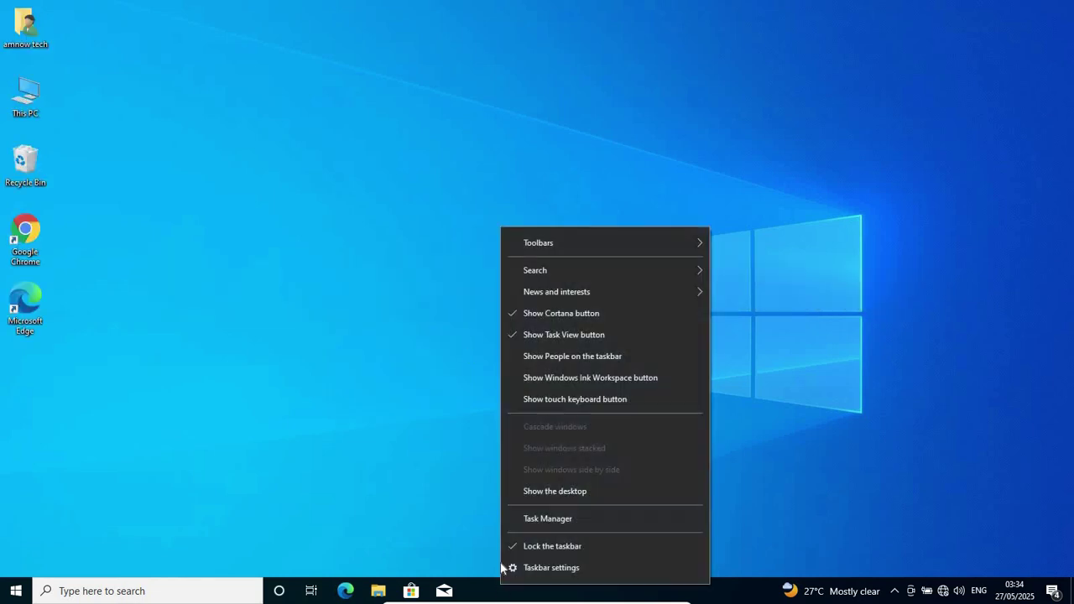
left_click(558, 519)
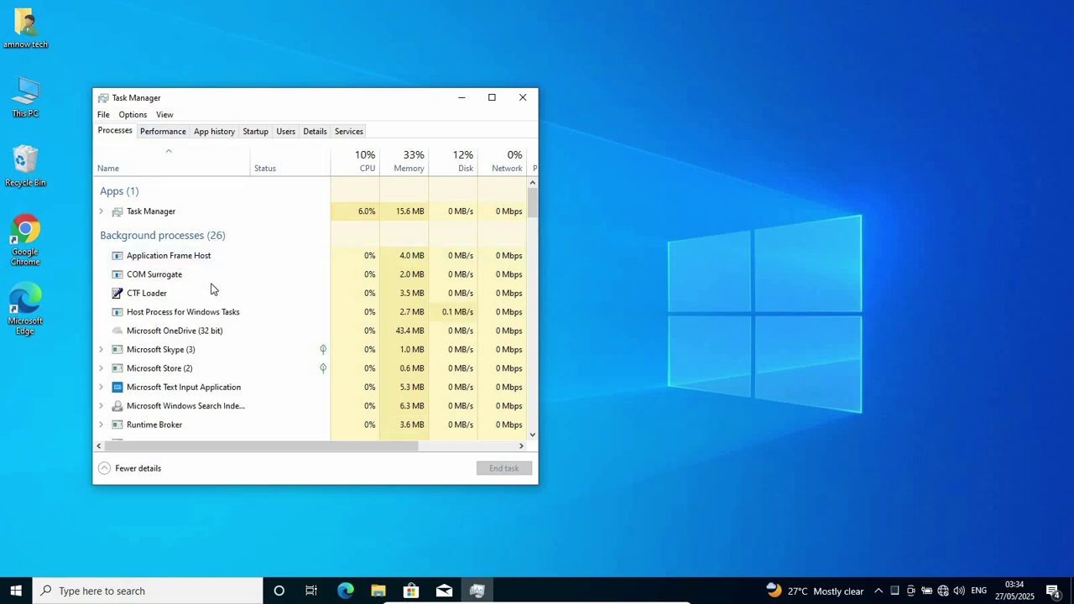
left_click(210, 320)
scroll(212, 328, "down", 3)
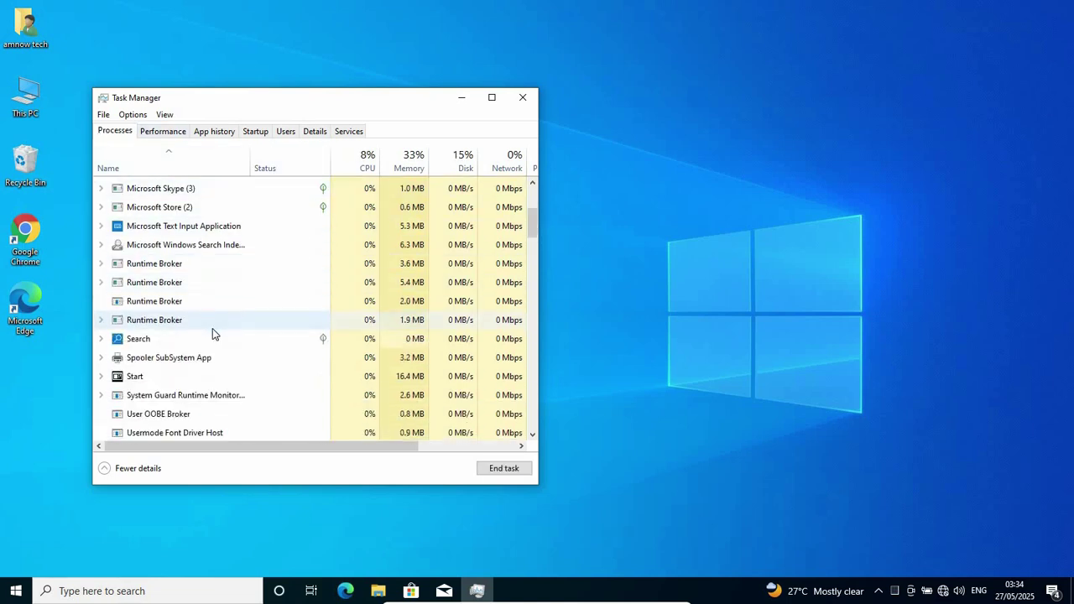
scroll(212, 328, "down", 20)
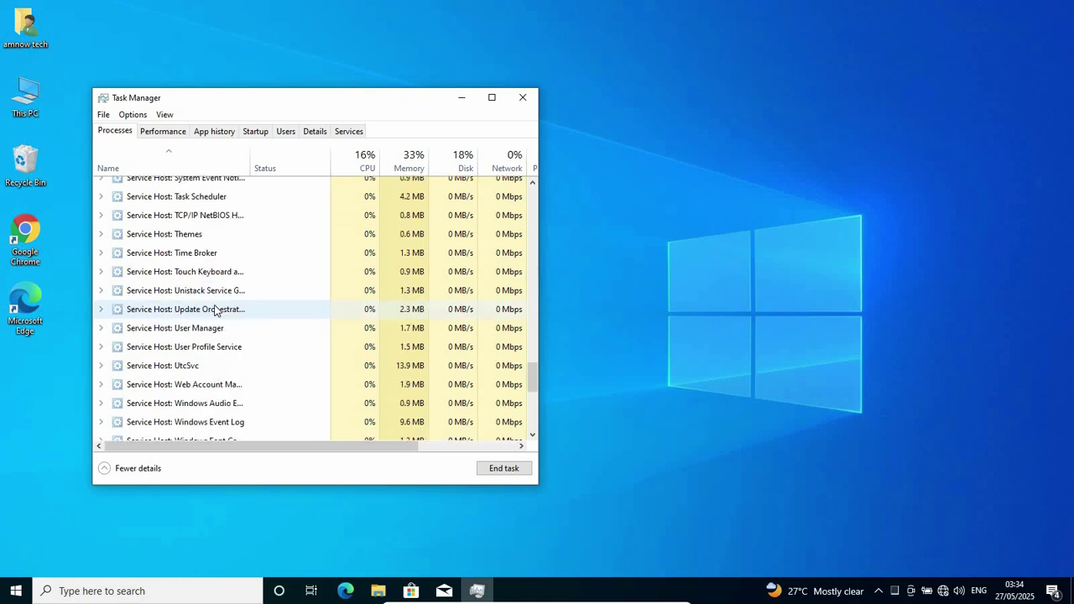
scroll(214, 310, "down", 8)
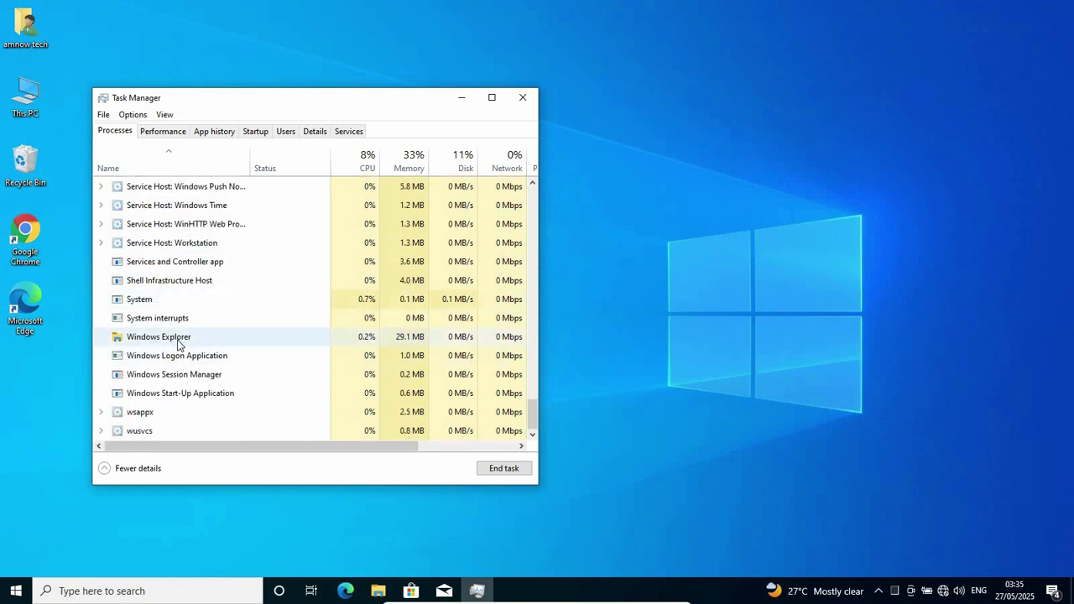
left_click(170, 339)
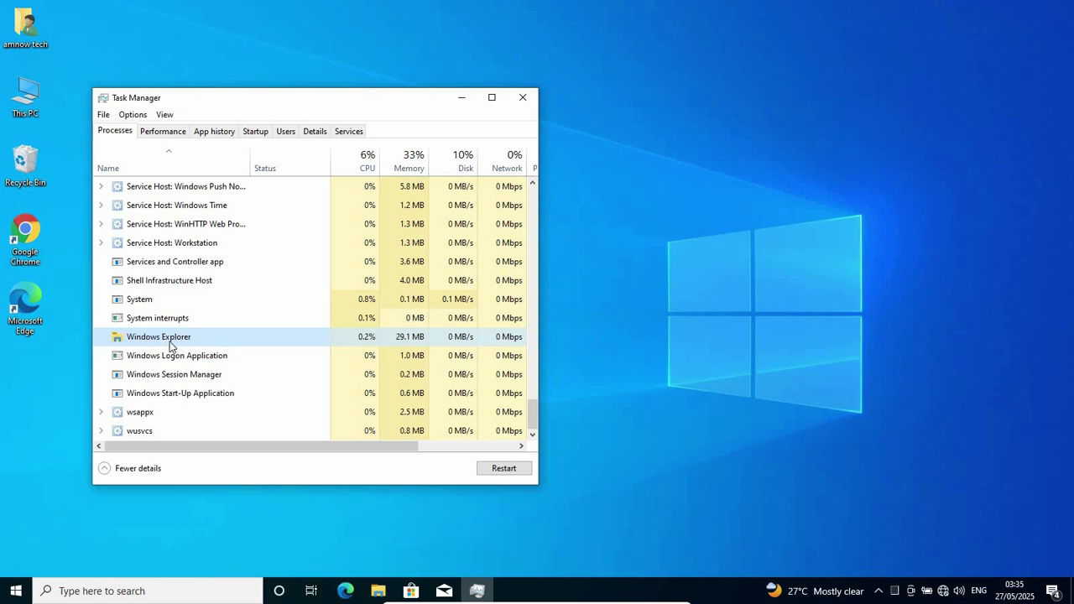
right_click(176, 338)
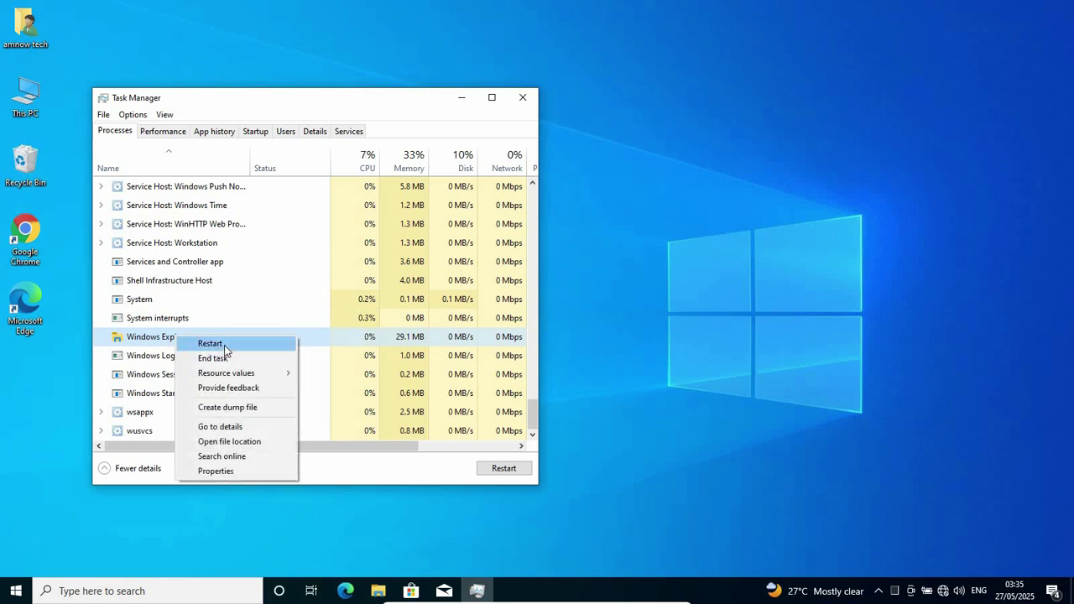
left_click(224, 344)
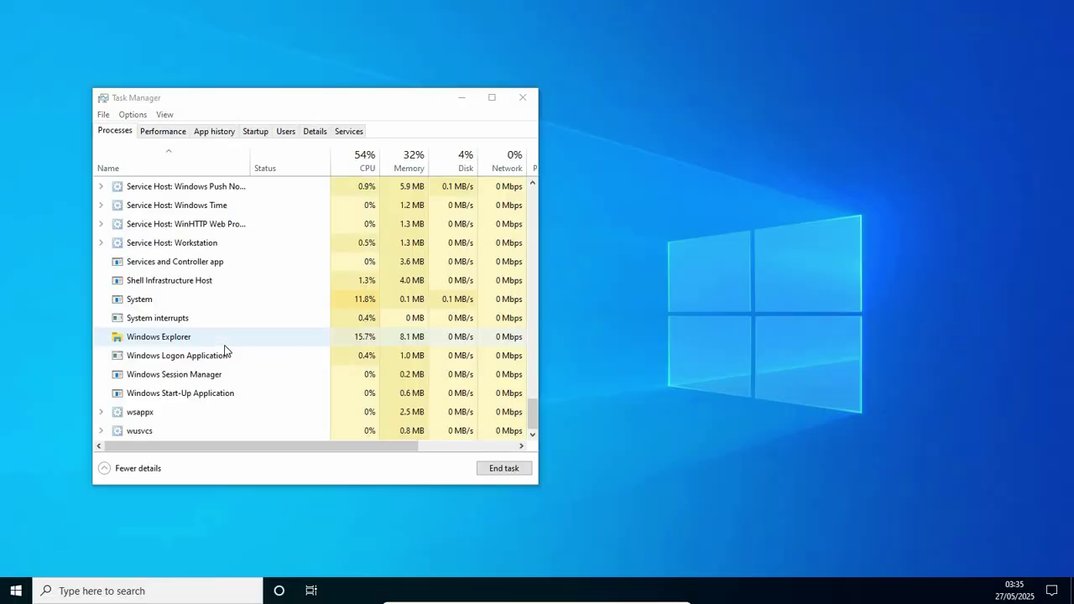
Confirm the search panel opens after the Explorer restart, then close Task Manager with Alt+F4.
left_click(165, 412)
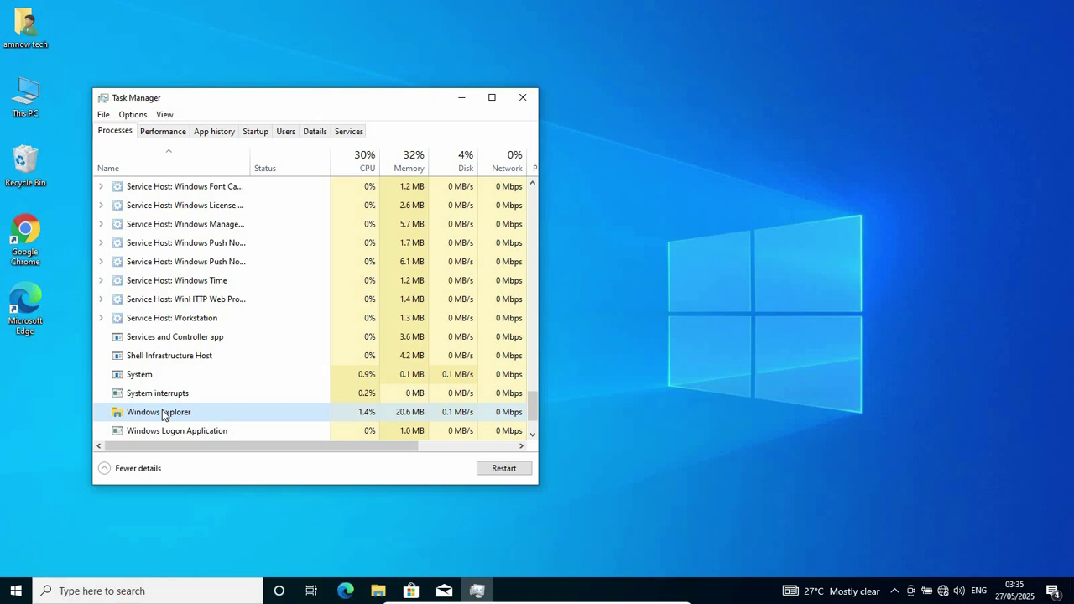
left_click(81, 592)
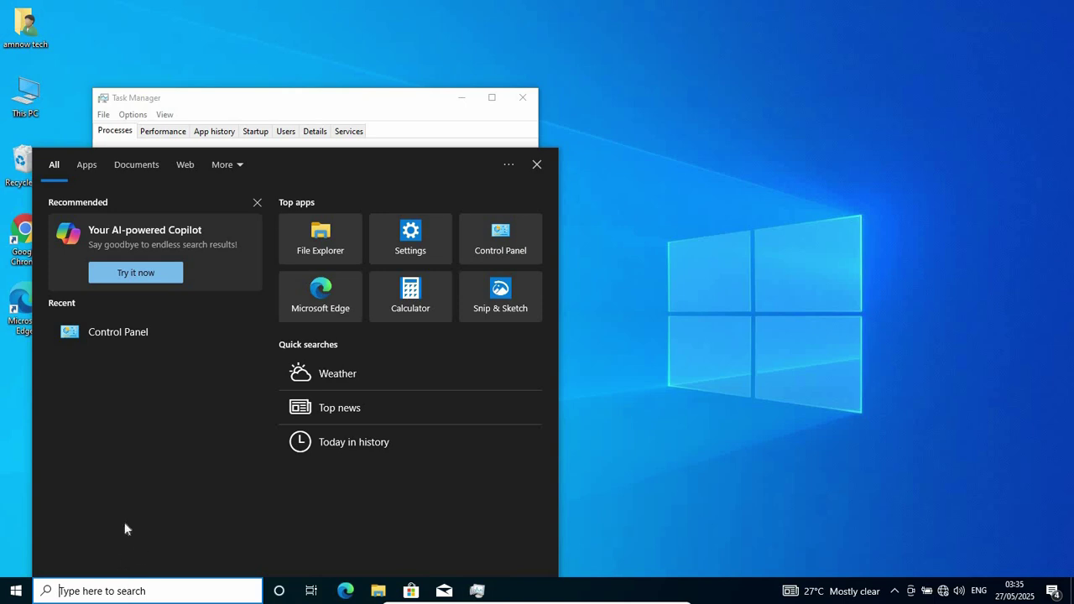
left_click(293, 100)
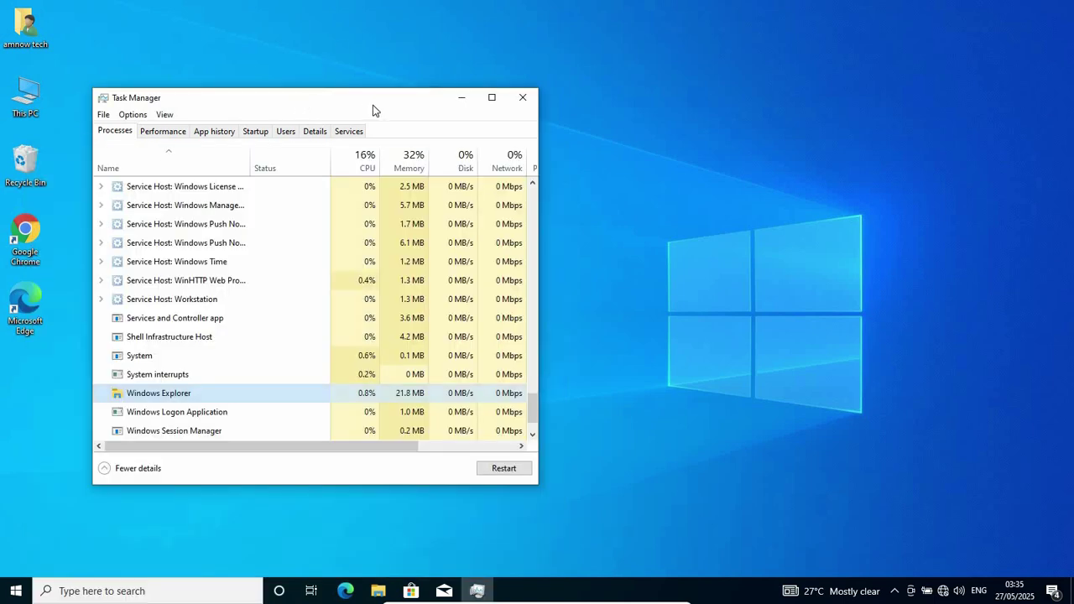
key("alt+F4")
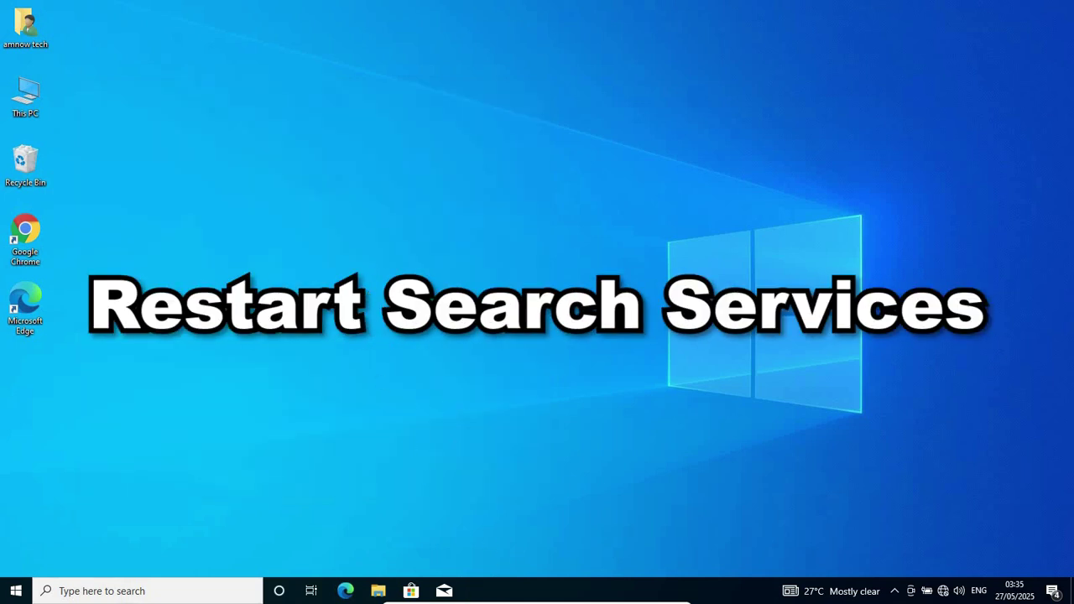
Relaunch Task Manager and open the full Services console from its Services tab.
right_click(511, 592)
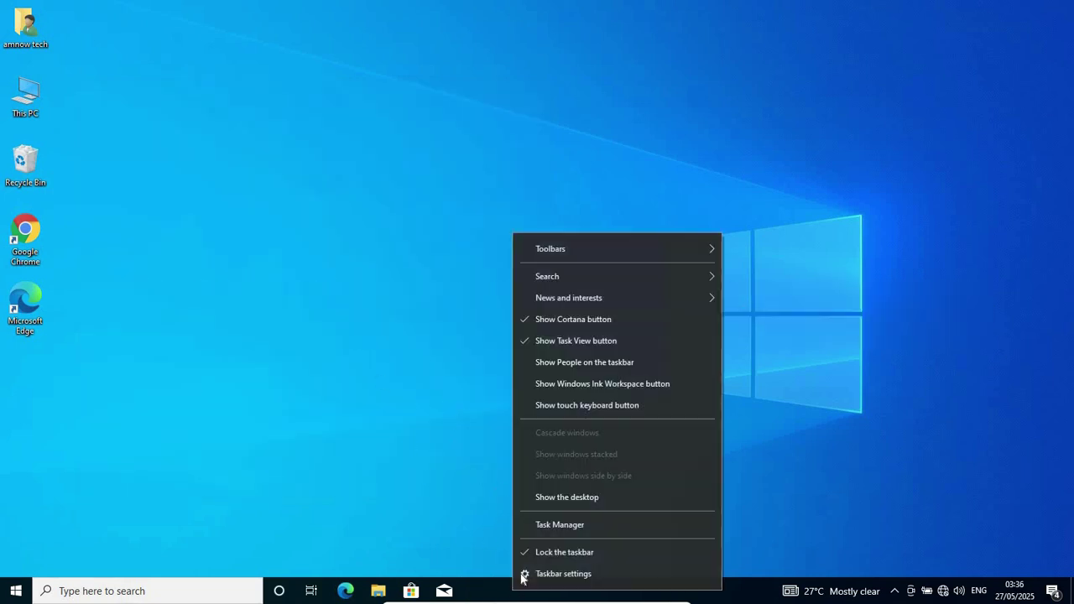
left_click(558, 525)
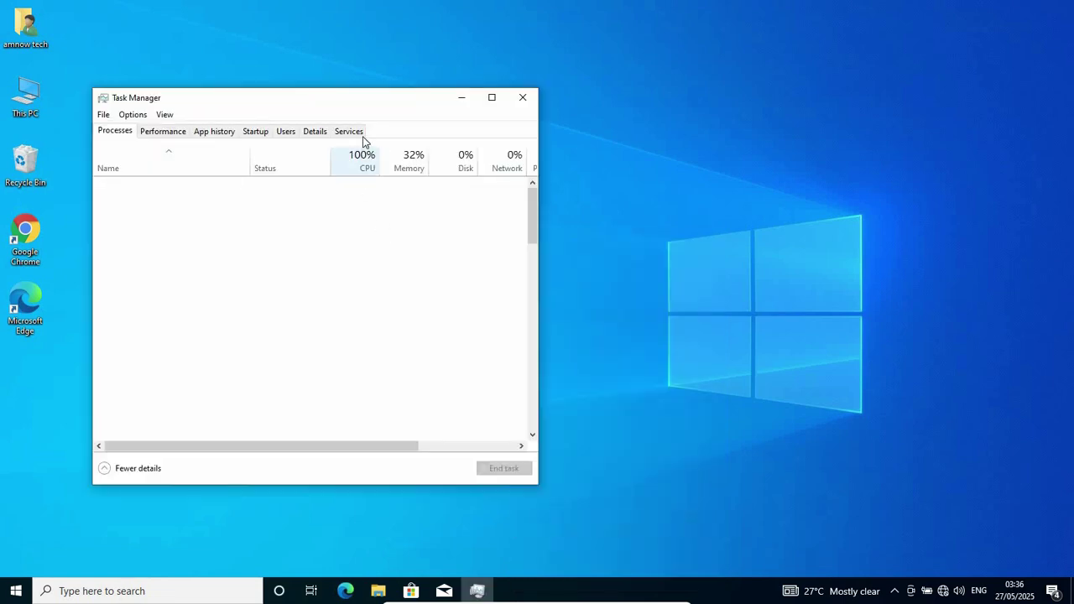
left_click(355, 136)
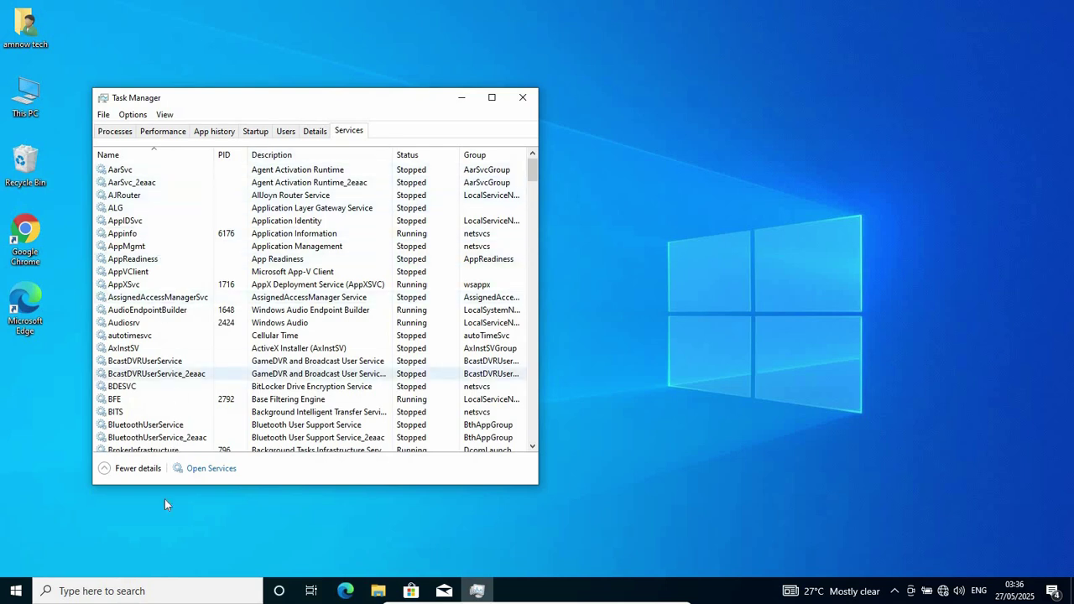
left_click(210, 472)
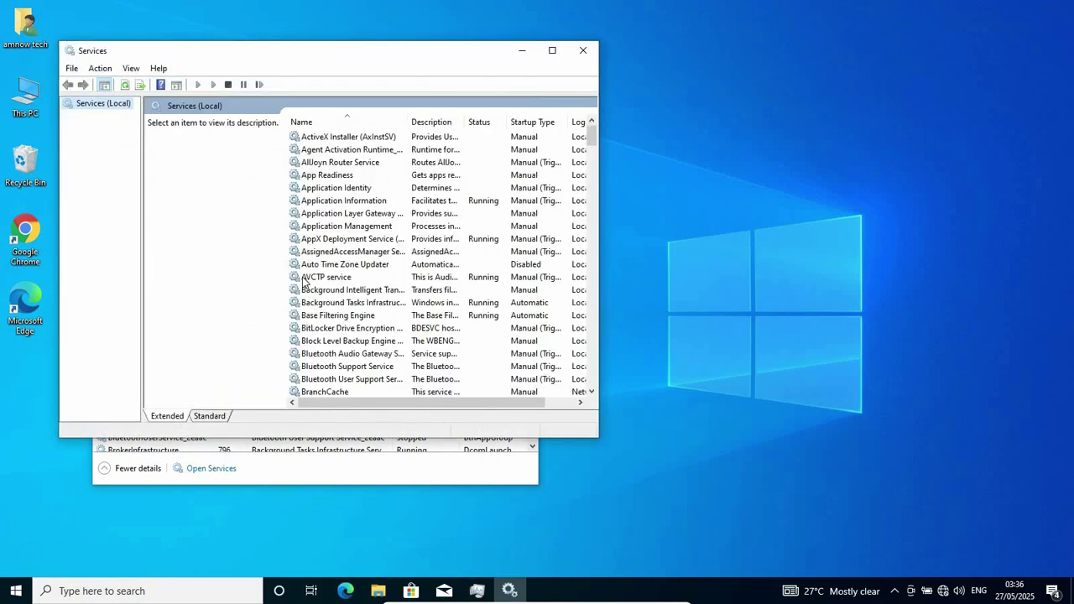
Jump to the W entries in the services list and select Windows Search.
left_click(343, 240)
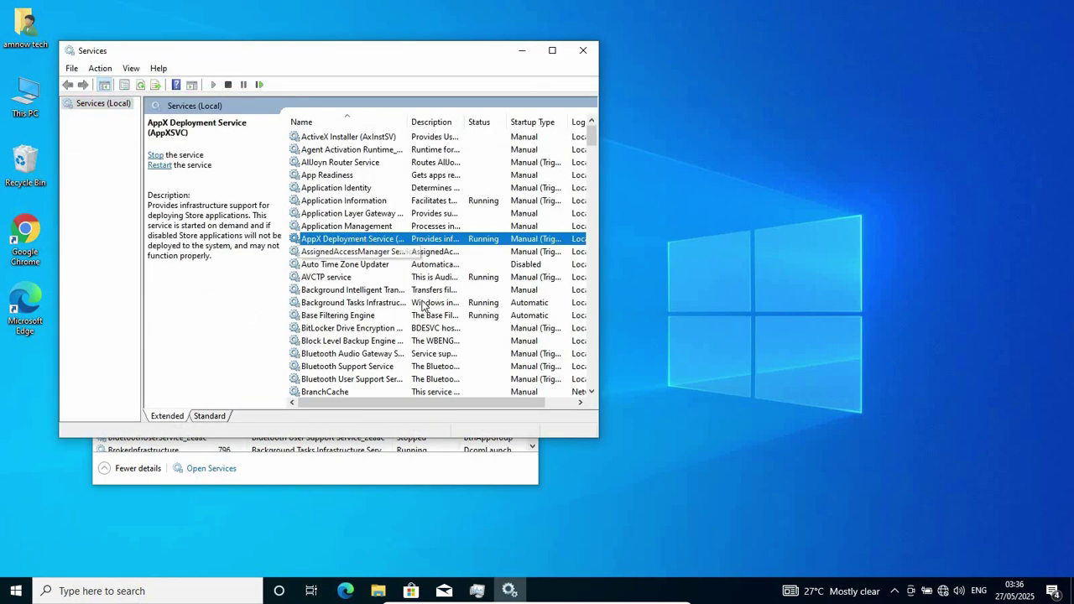
scroll(419, 277, "down", 7)
scroll(444, 252, "down", 13)
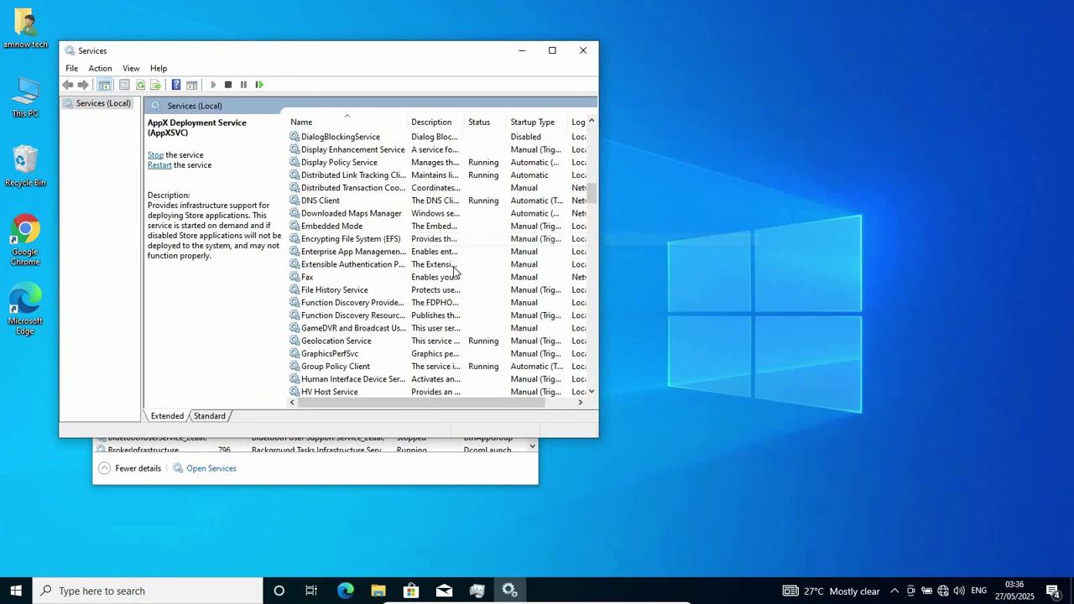
scroll(423, 278, "up", 3)
scroll(423, 279, "down", 20)
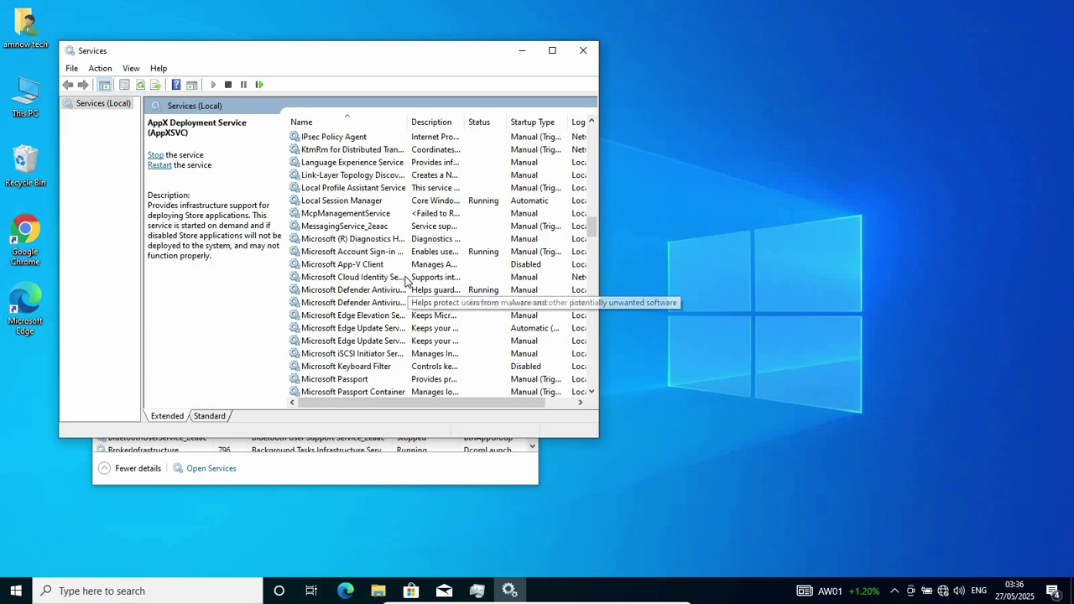
scroll(405, 281, "up", 4)
key("w")
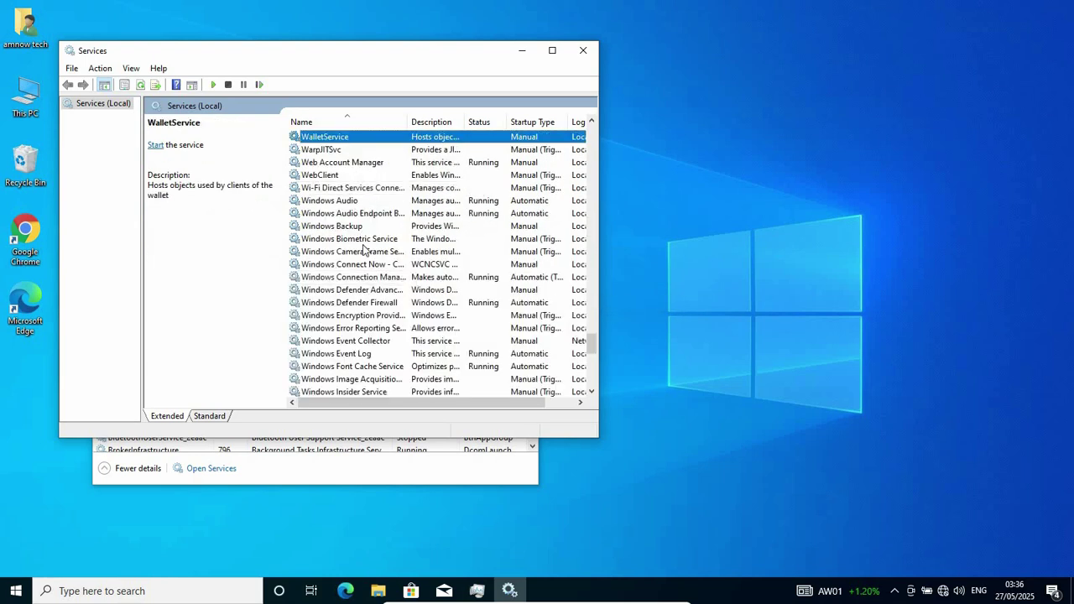
scroll(379, 357, "down", 2)
scroll(379, 358, "down", 5)
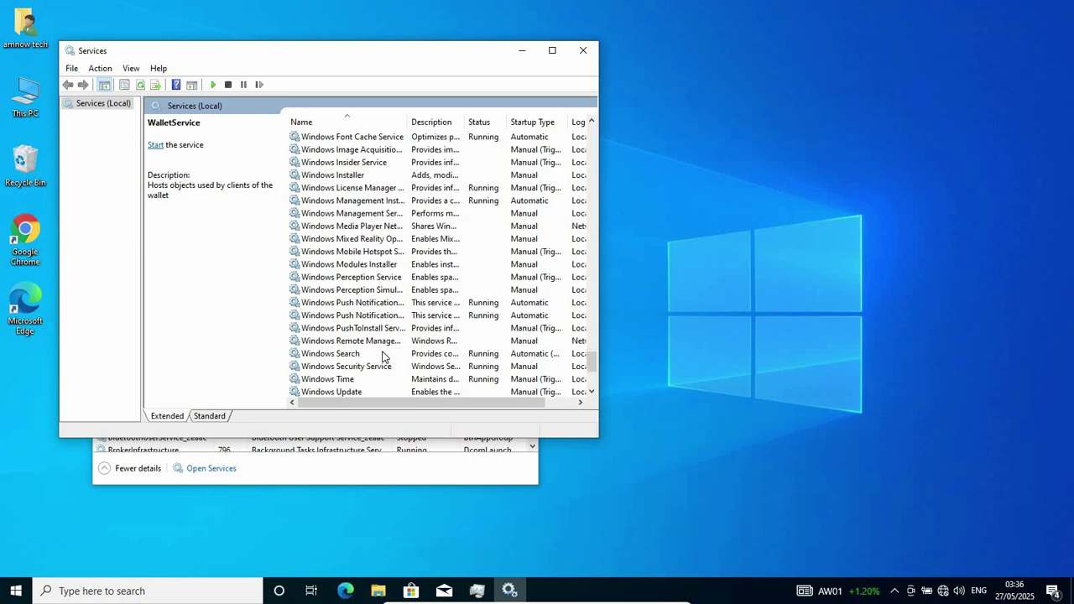
left_click(337, 317)
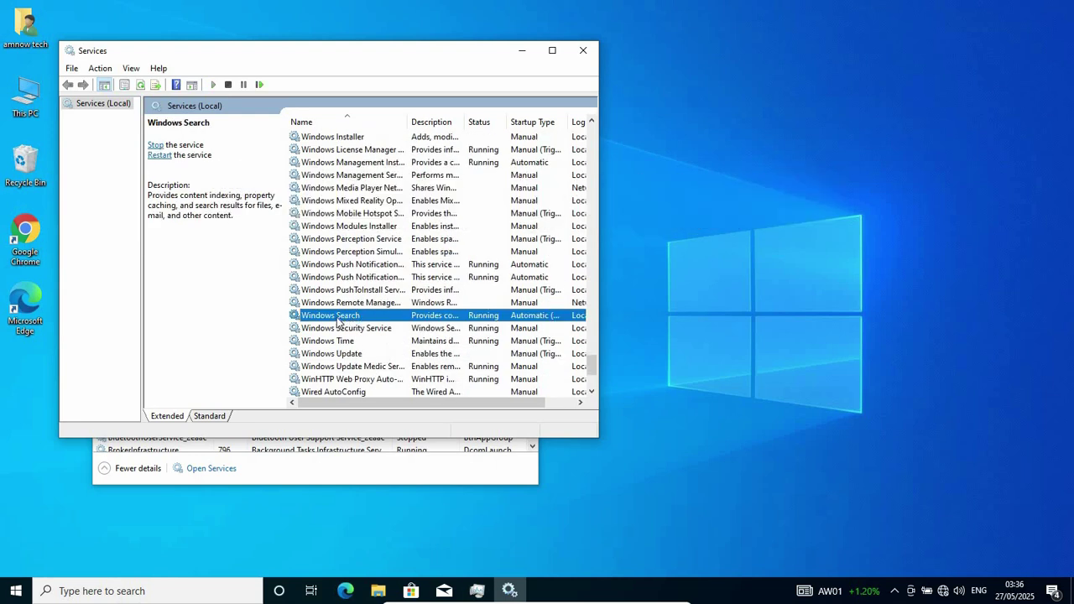
Restart the Windows Search service.
right_click(337, 321)
left_click(376, 384)
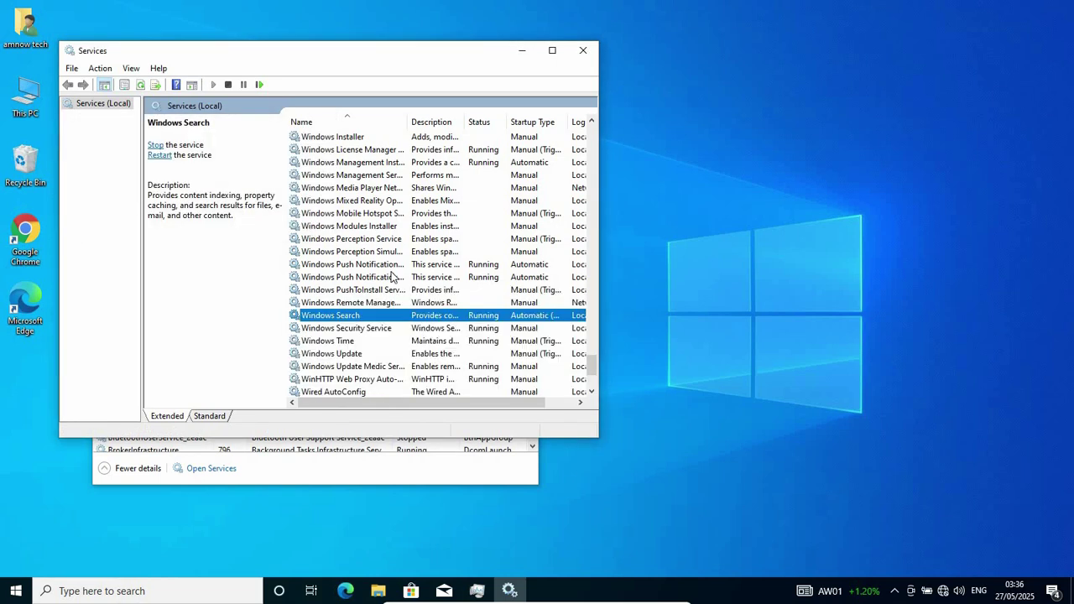
right_click(346, 315)
Change Windows Search's startup type to Automatic (Delayed Start), apply it, and close Properties.
left_click(387, 438)
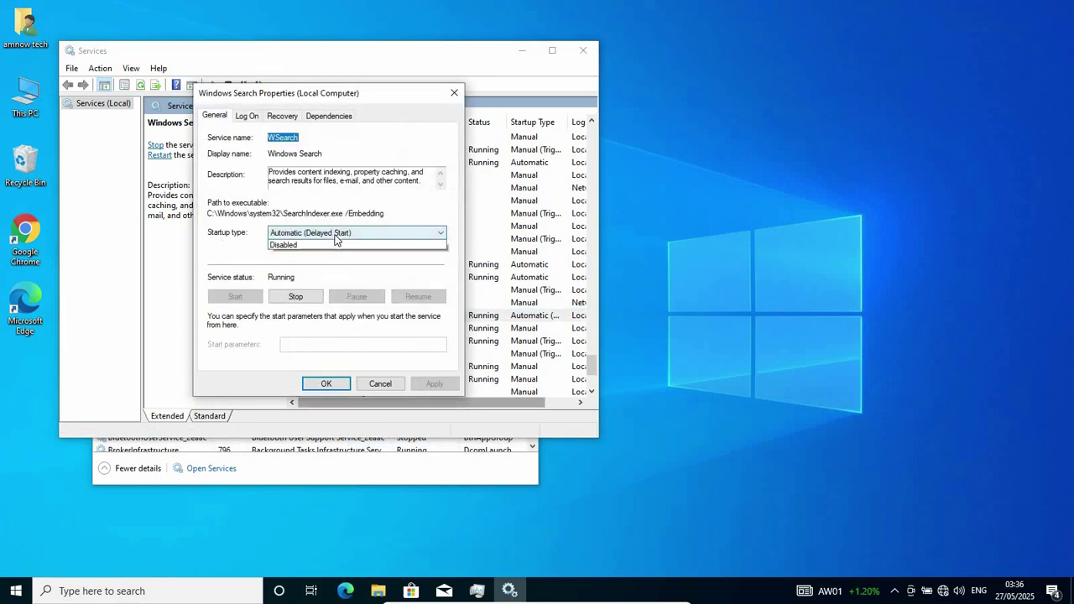
left_click(335, 236)
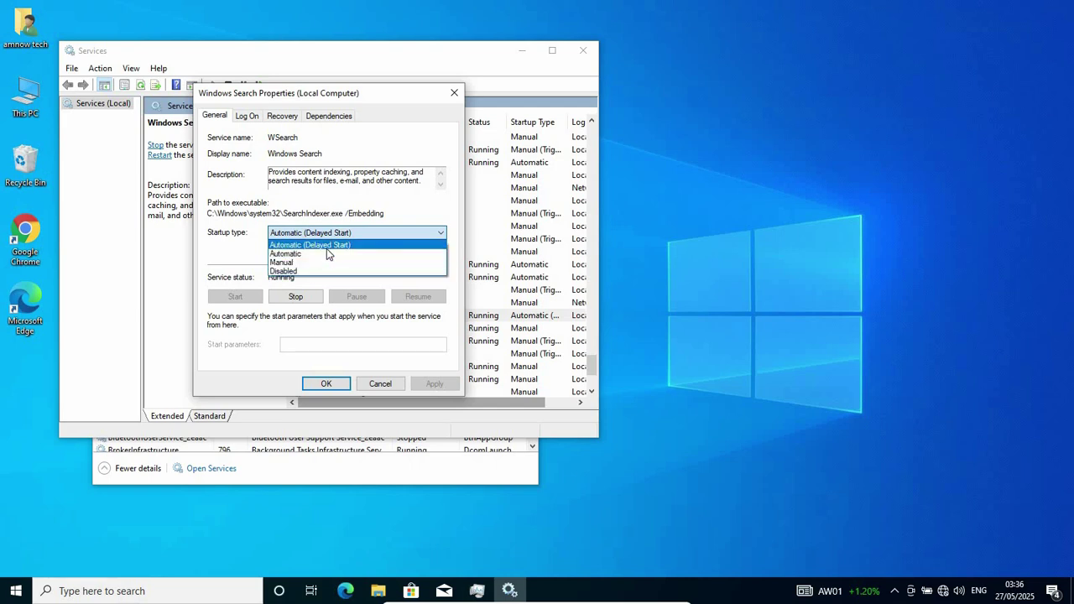
left_click(239, 252)
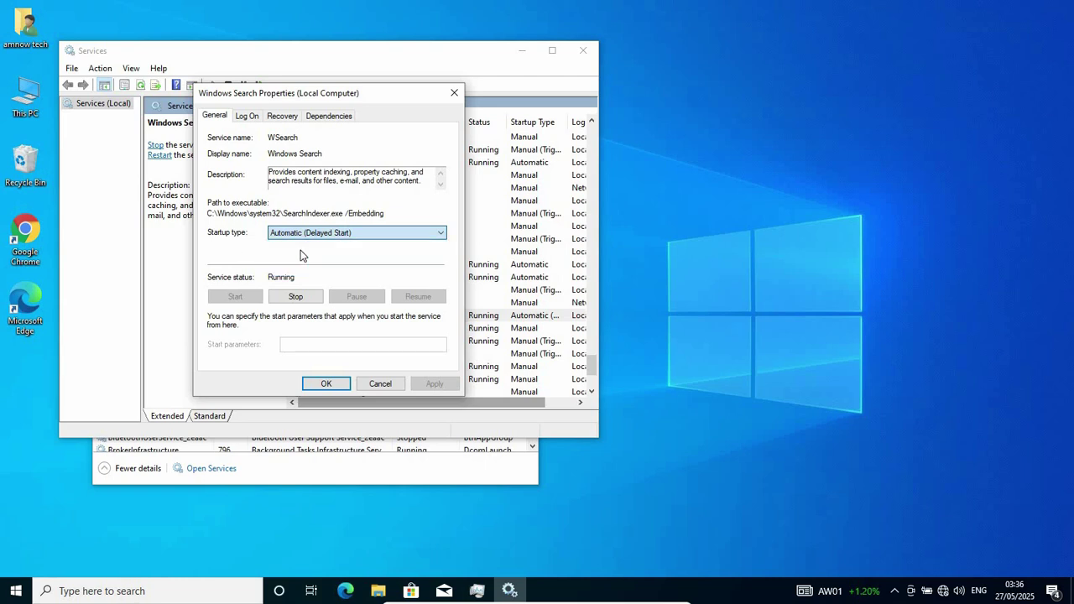
left_click(318, 233)
left_click(308, 244)
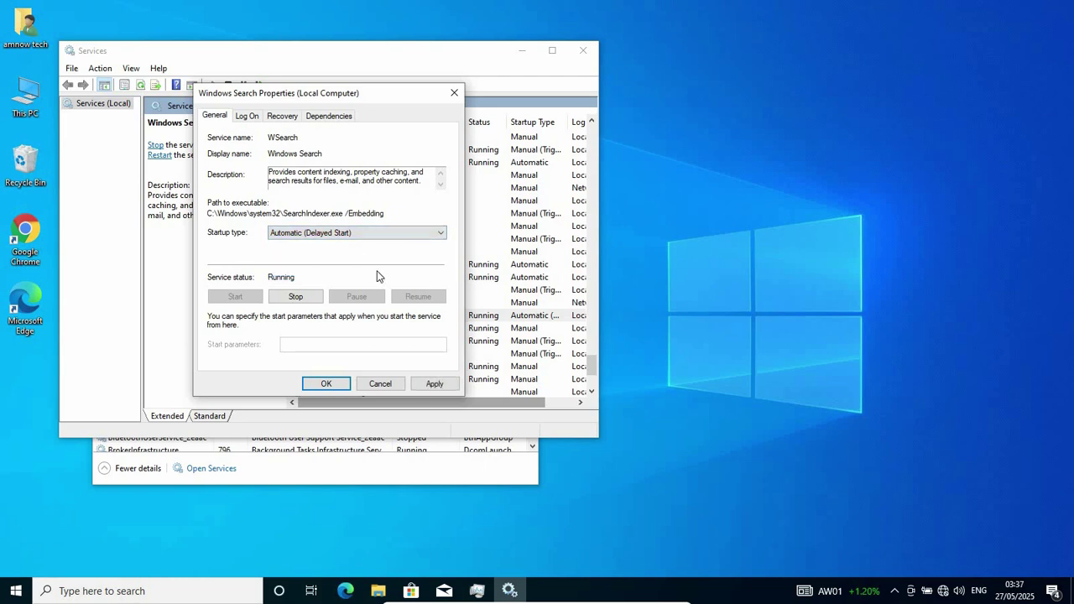
left_click(434, 383)
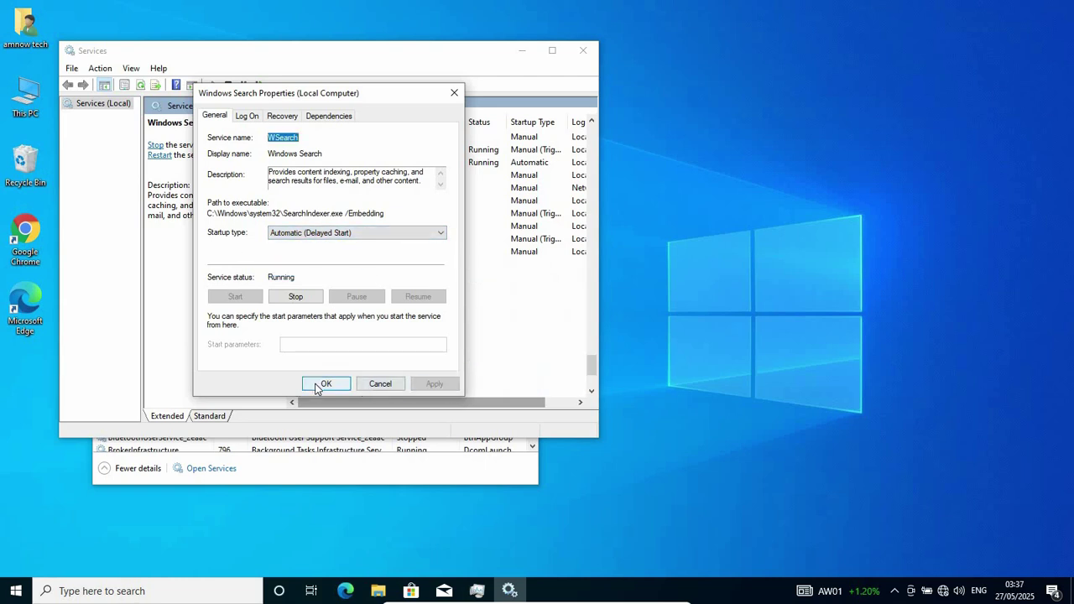
left_click(314, 384)
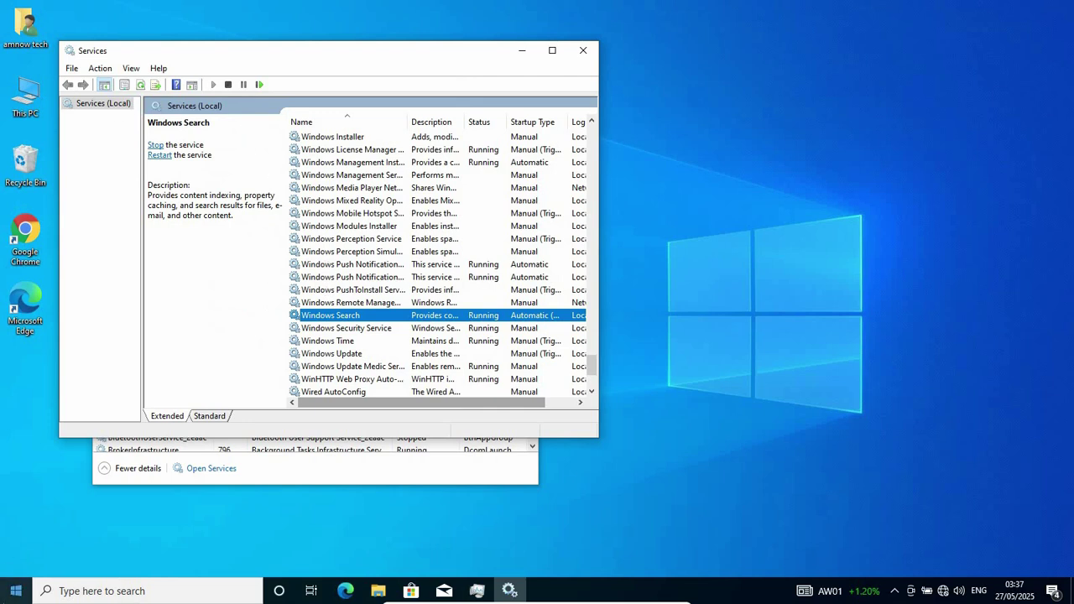
Open Start and the search panel to confirm search works, then dismiss it.
left_click(15, 591)
left_click(99, 592)
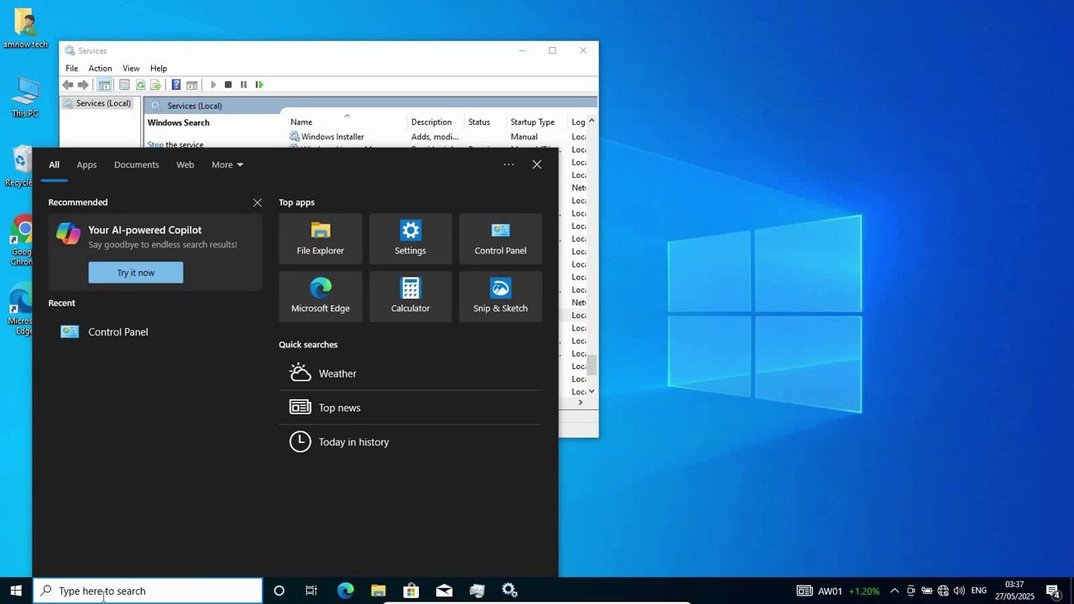
left_click(659, 263)
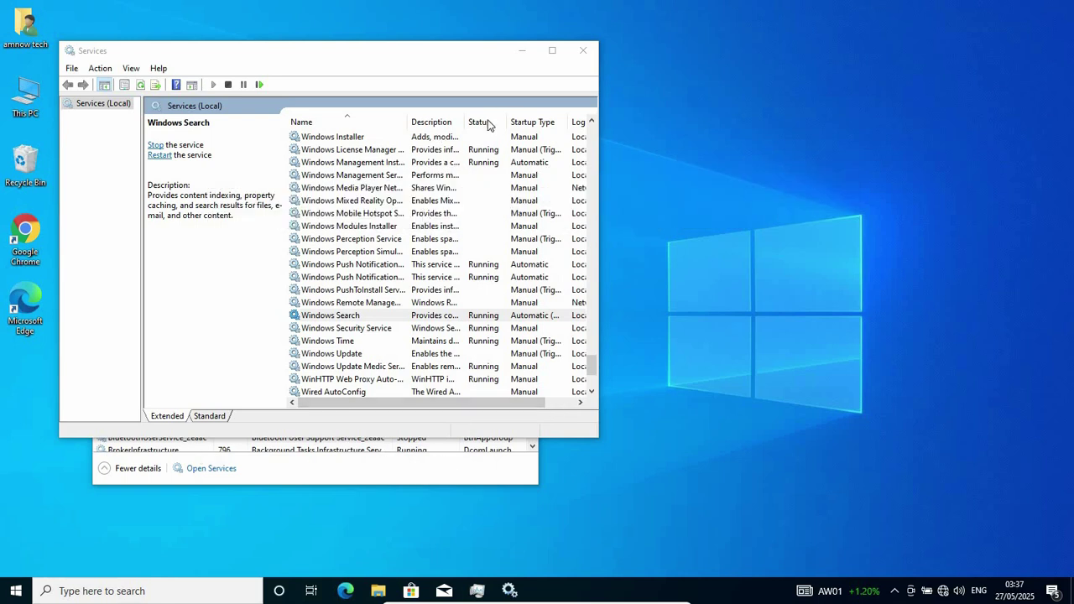
Close Services and Task Manager, then browse File Explorer to C:\Windows\System32.
left_click(583, 50)
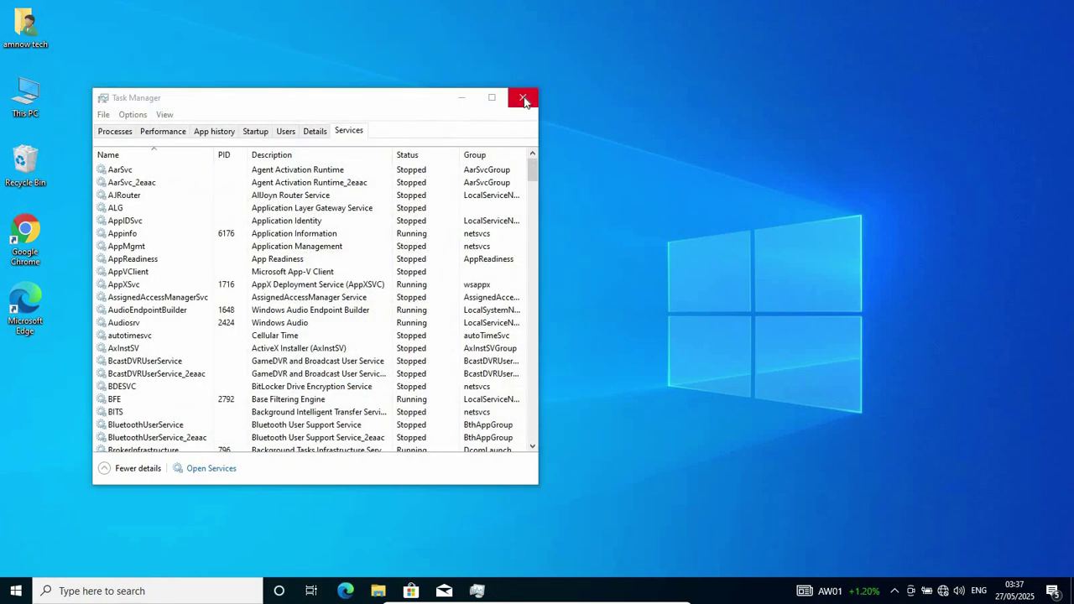
left_click(523, 97)
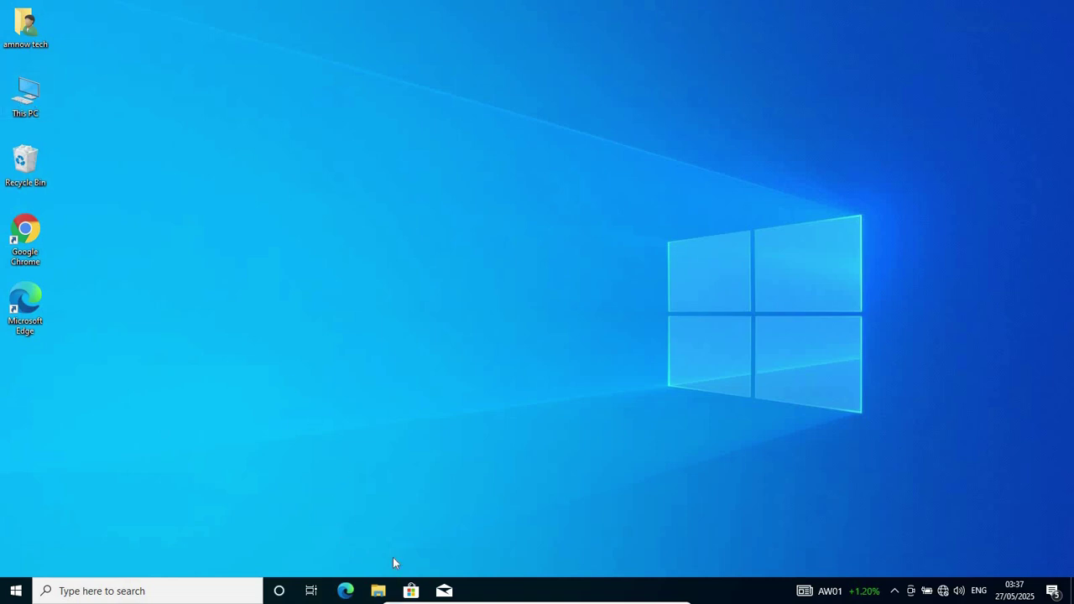
left_click(377, 590)
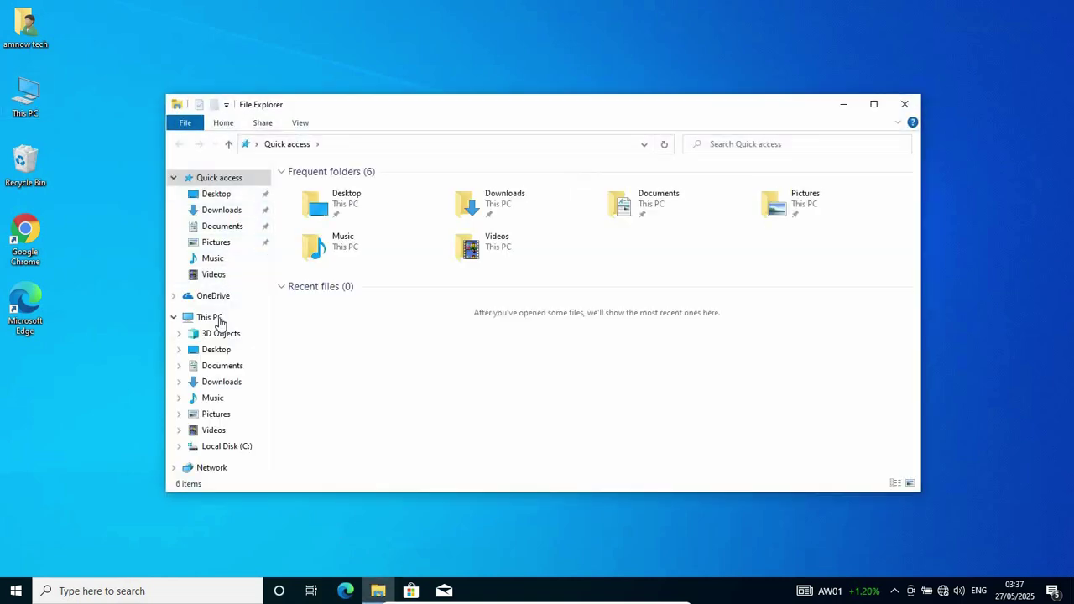
left_click(216, 318)
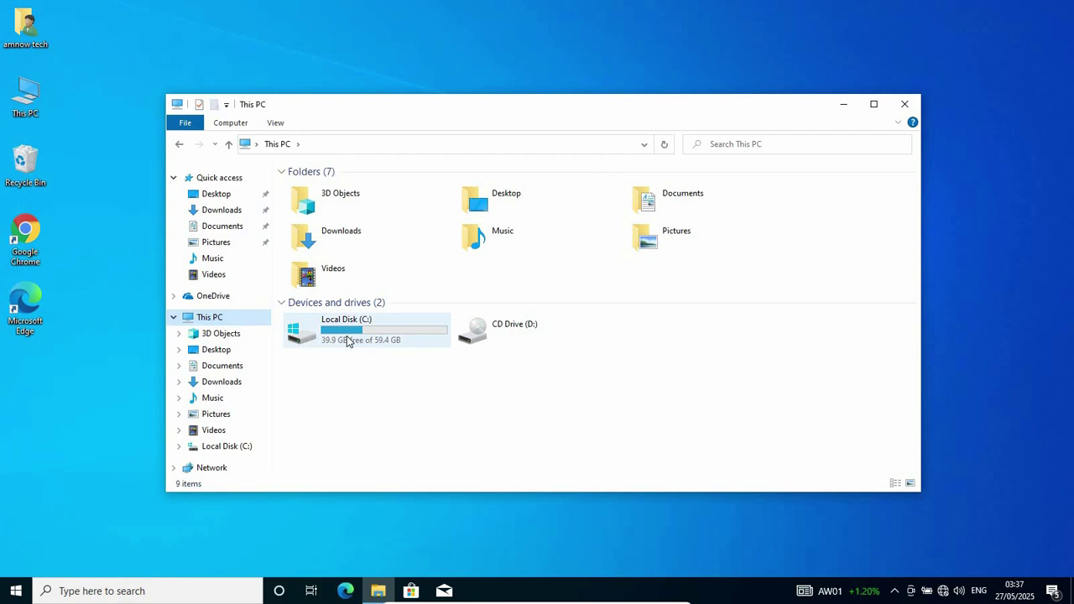
left_click(356, 342)
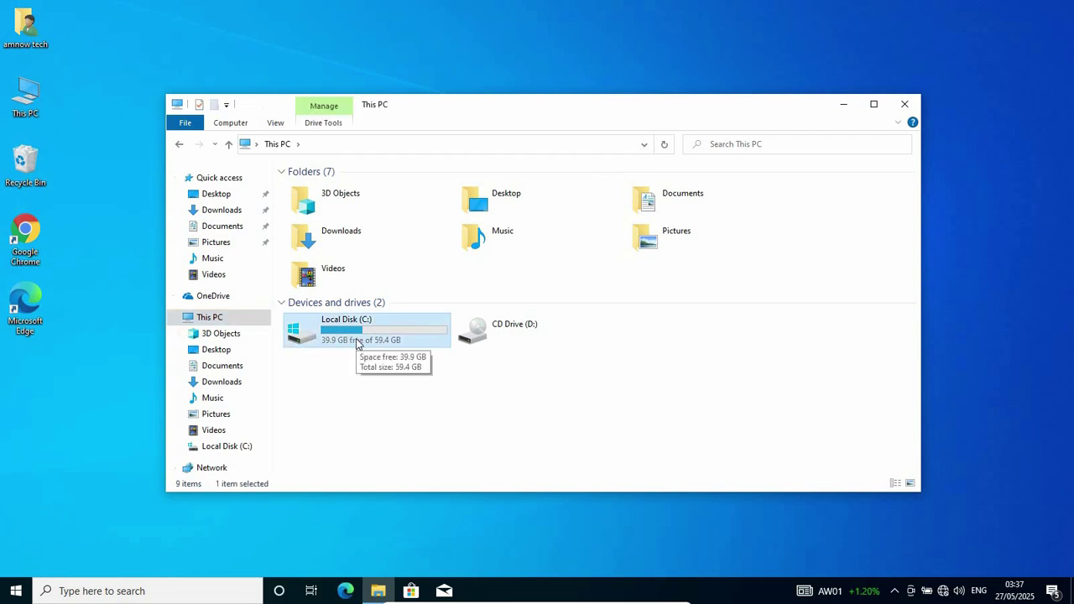
double_click(356, 339)
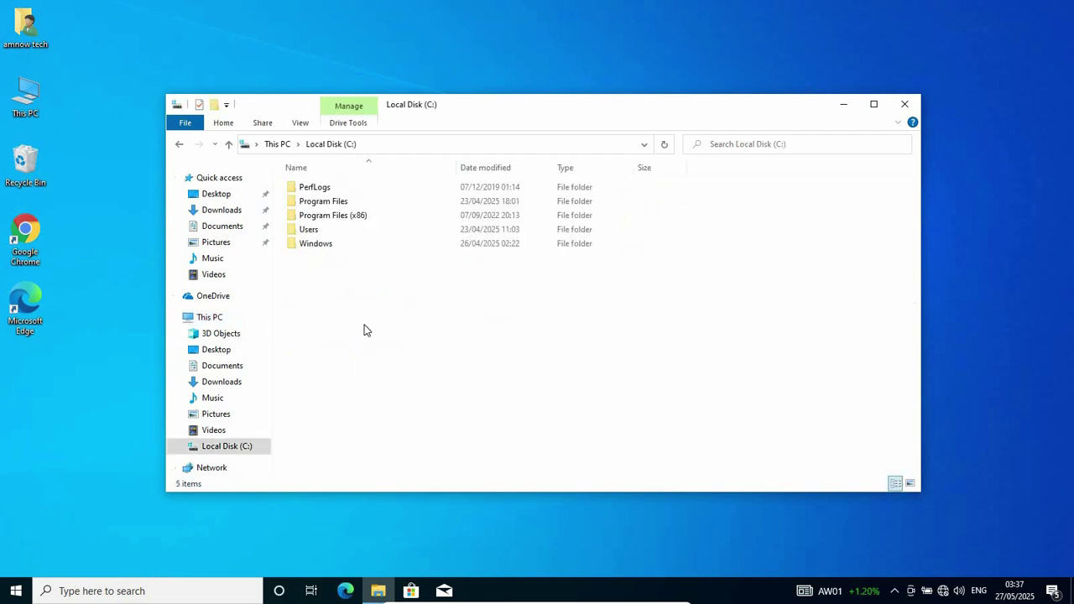
double_click(316, 245)
scroll(335, 438, "down", 10)
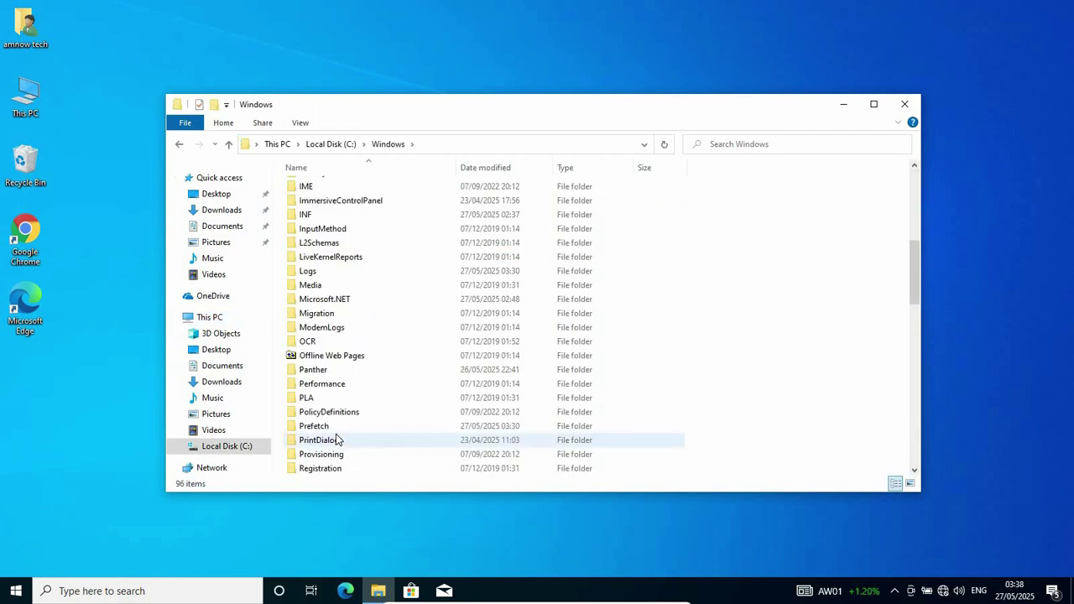
scroll(359, 420, "down", 5)
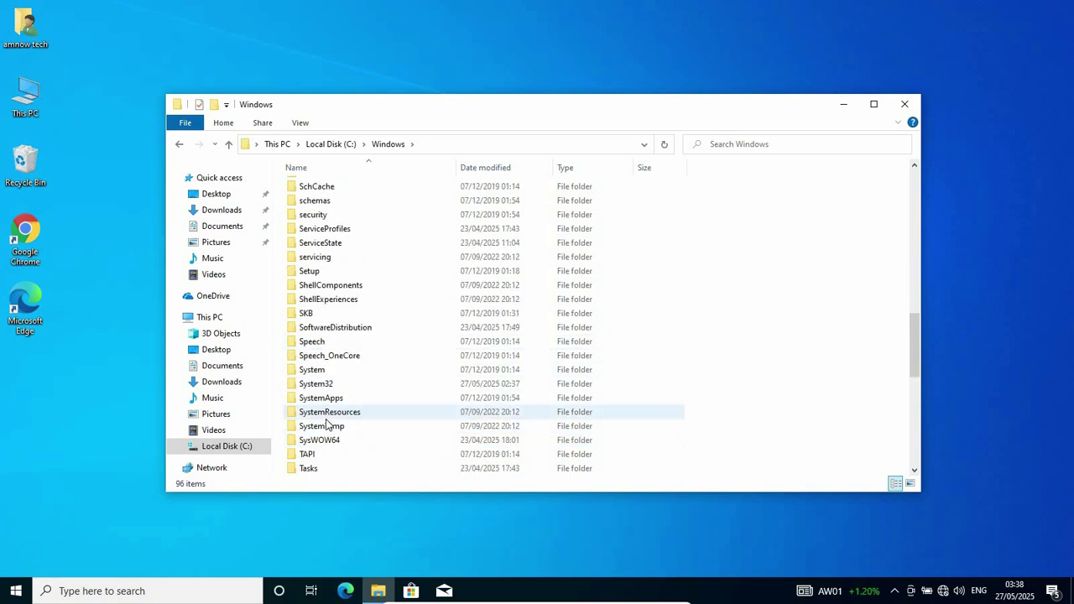
double_click(325, 383)
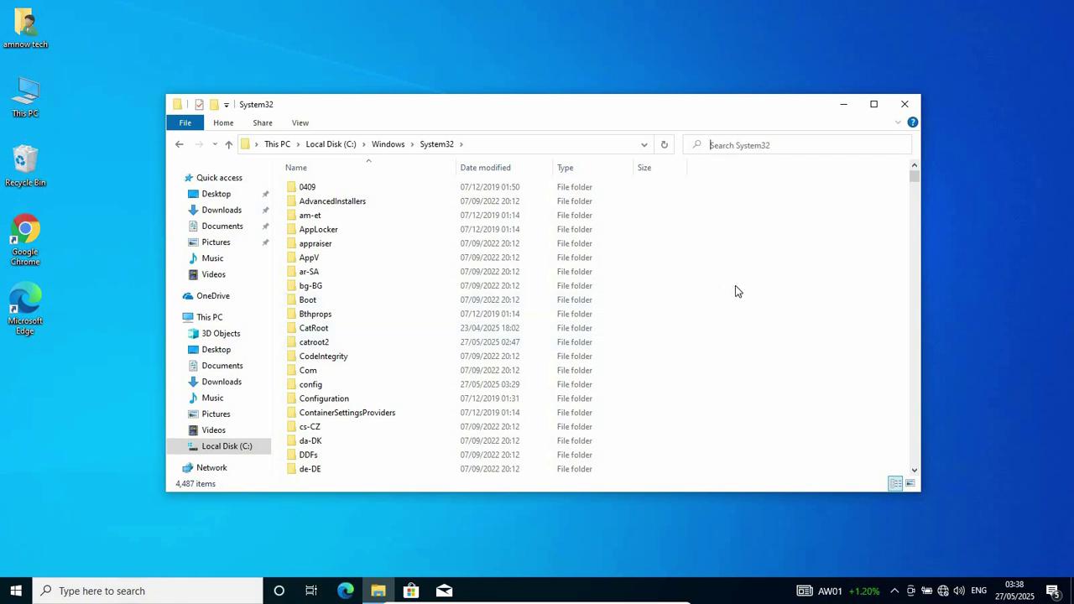
Locate ctfmon in System32, run it, and test the search box again.
scroll(657, 330, "down", 1)
scroll(657, 330, "down", 12)
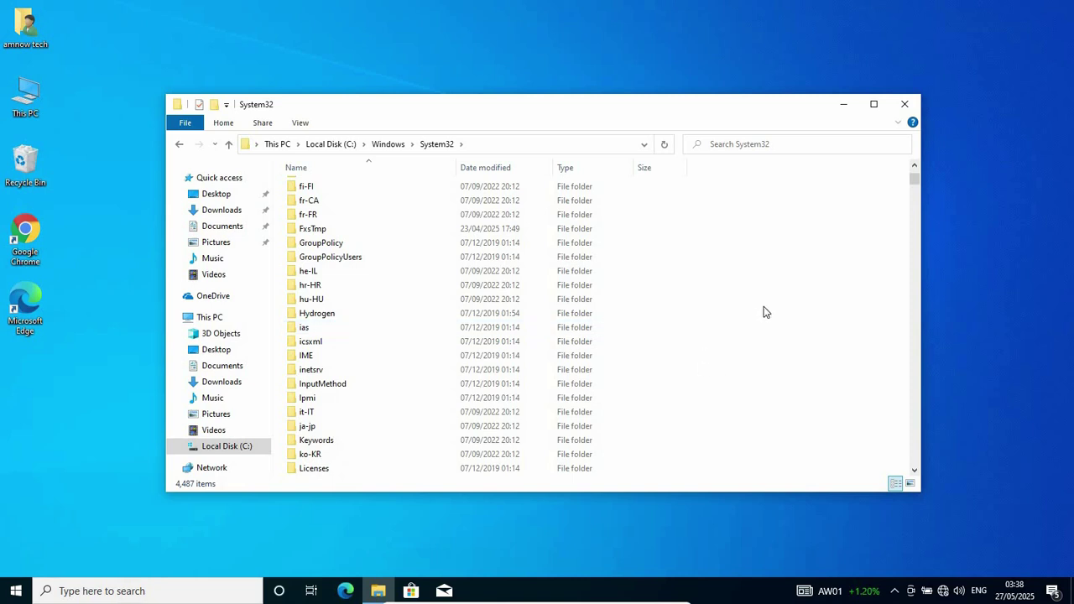
type("ct")
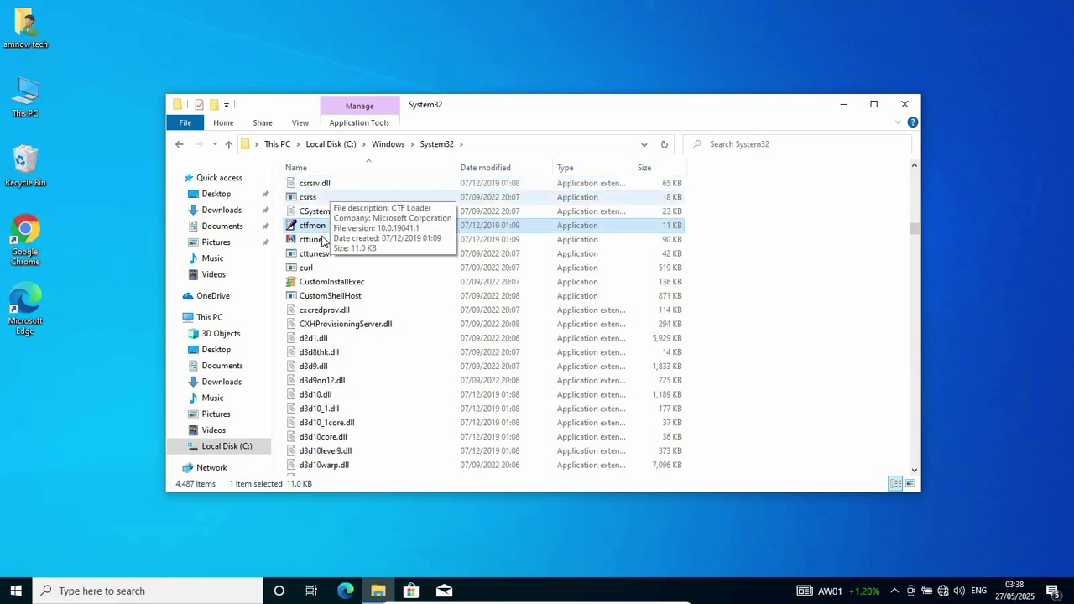
scroll(311, 227, "up", 4)
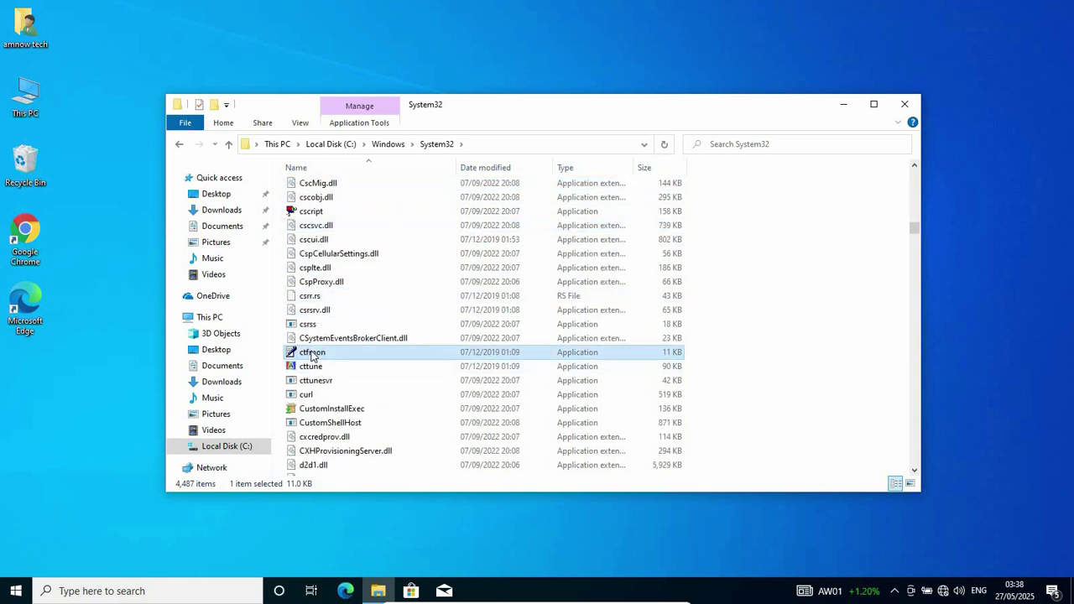
right_click(311, 353)
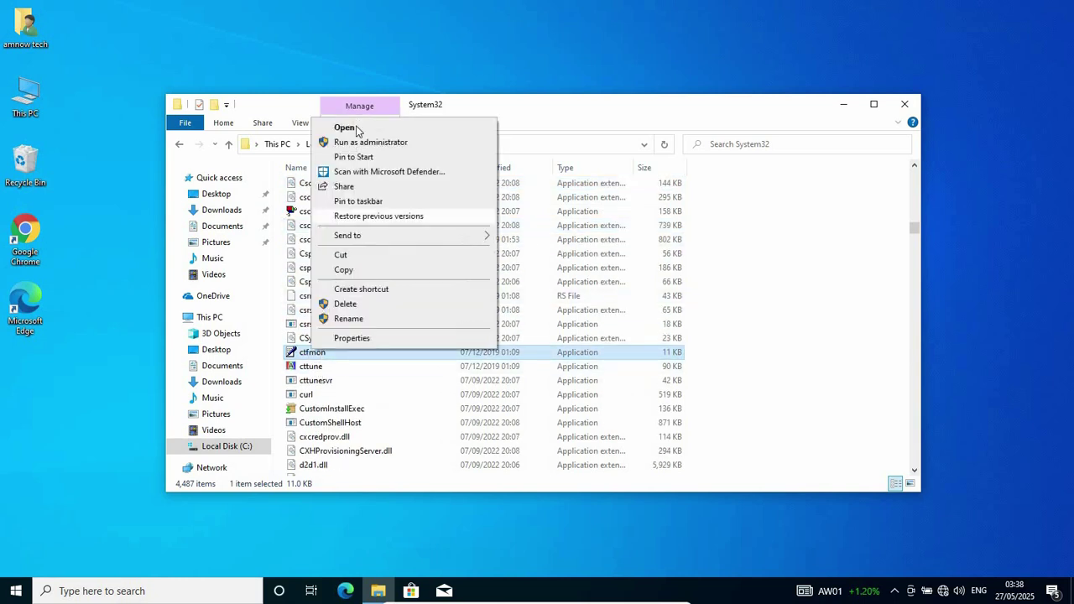
left_click(354, 130)
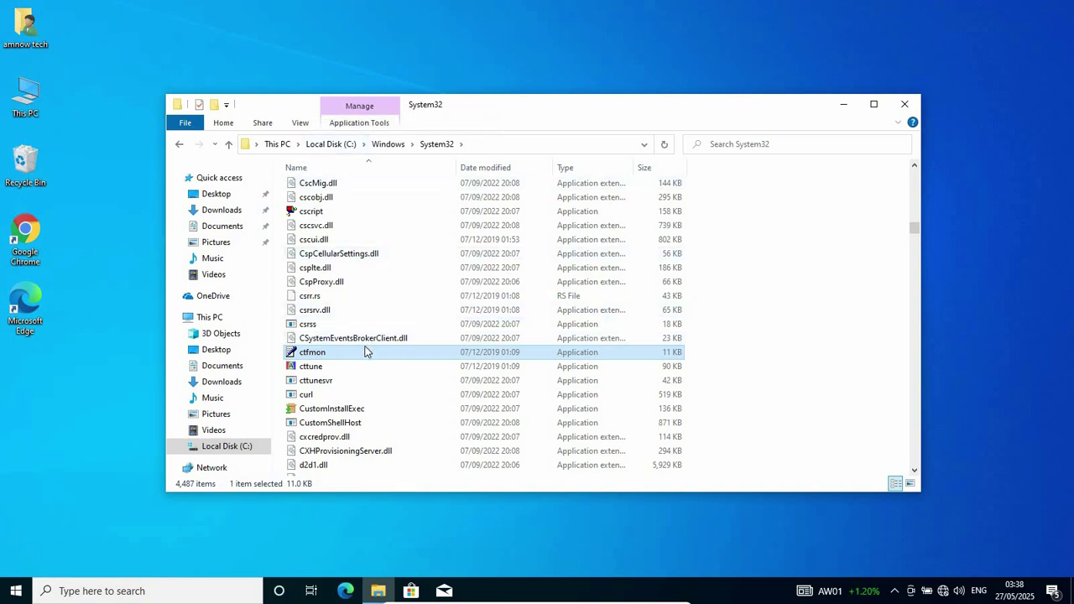
mouse_move(352, 362)
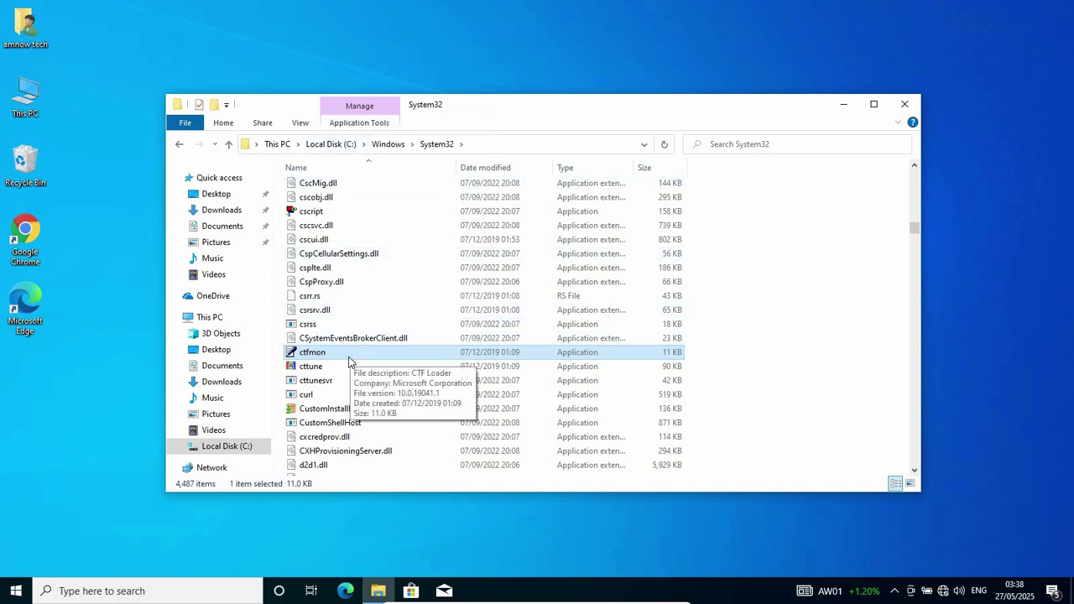
left_click(90, 598)
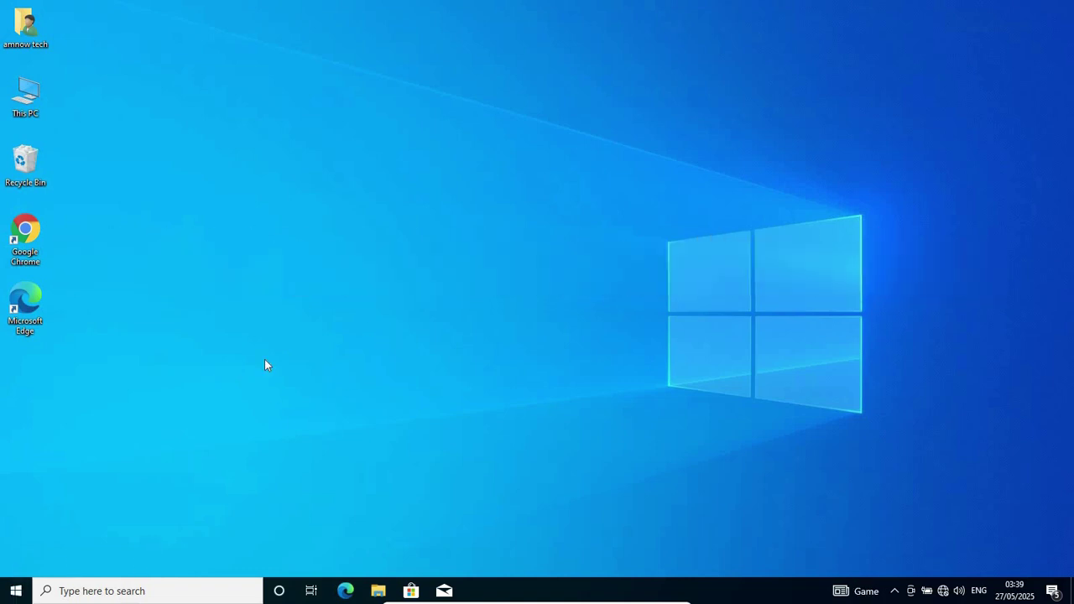
Launch Control Panel by running 'control' and show all items as Large icons.
key("super+r")
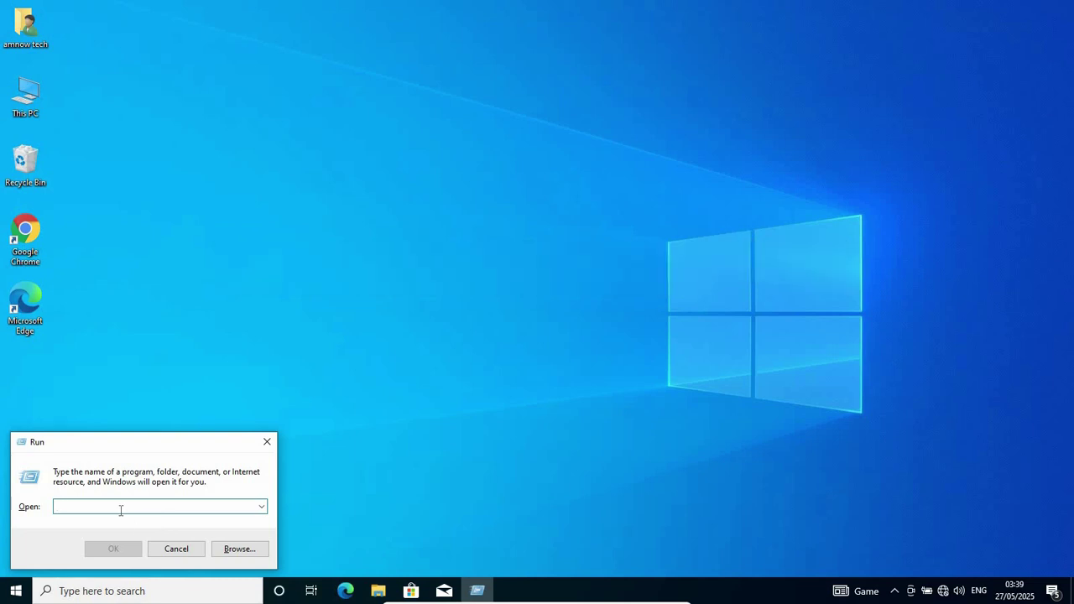
type("control panel")
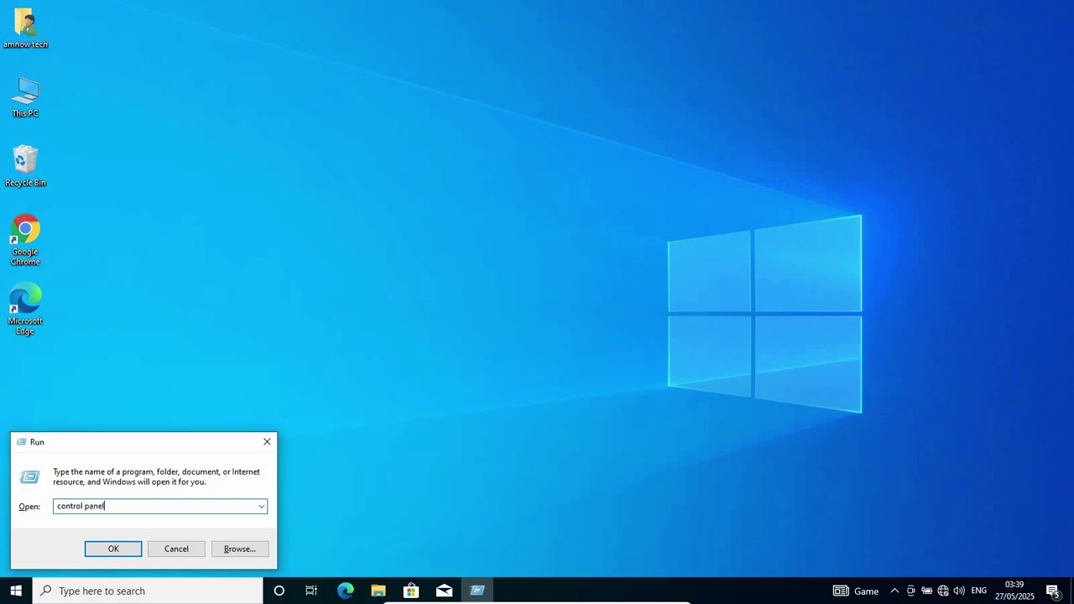
left_click(114, 549)
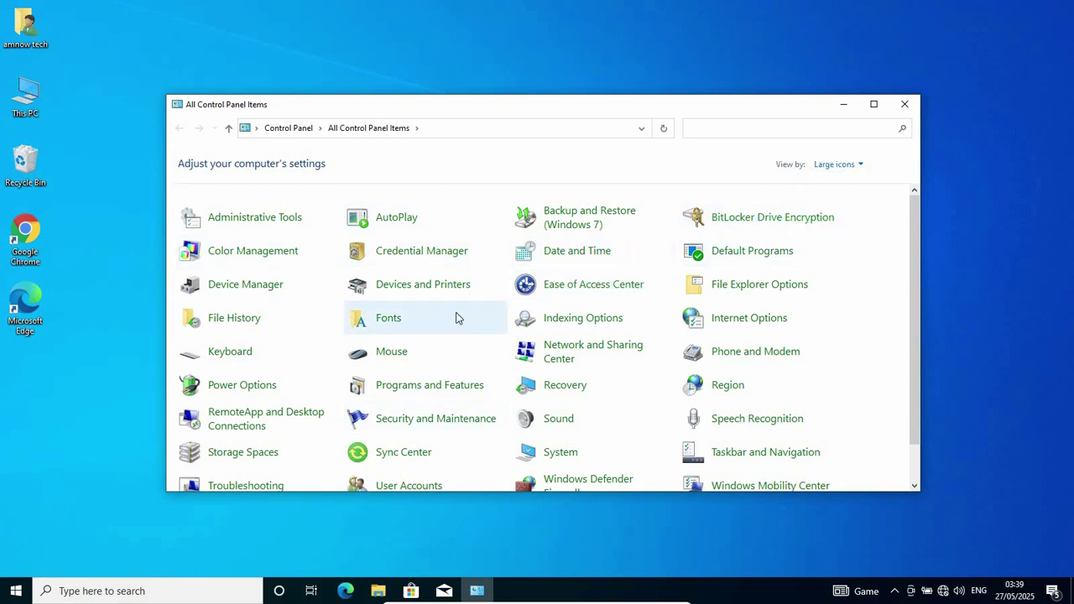
left_click(836, 166)
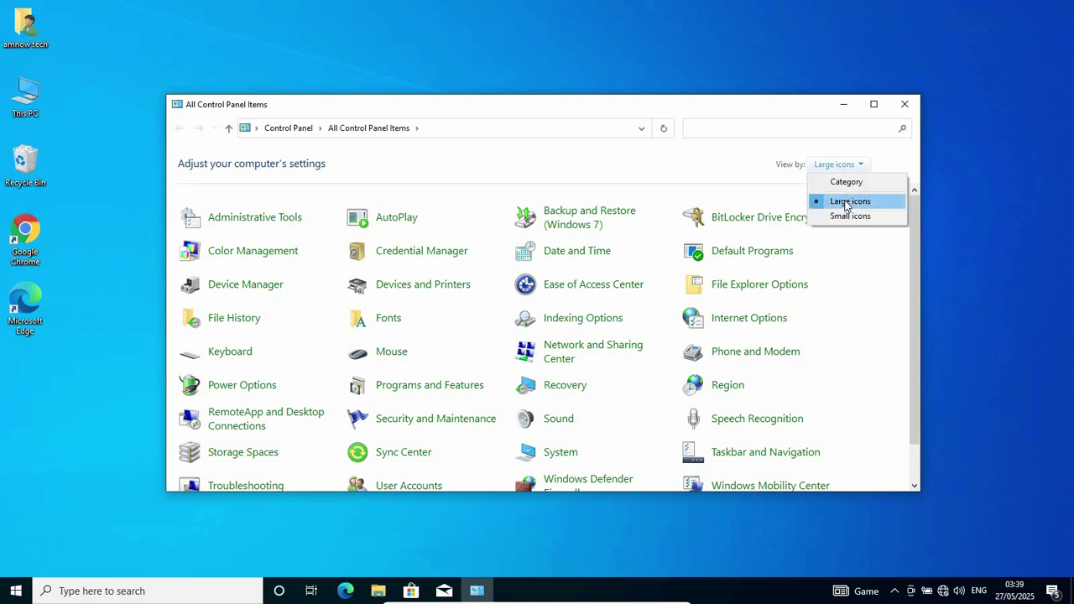
left_click(847, 202)
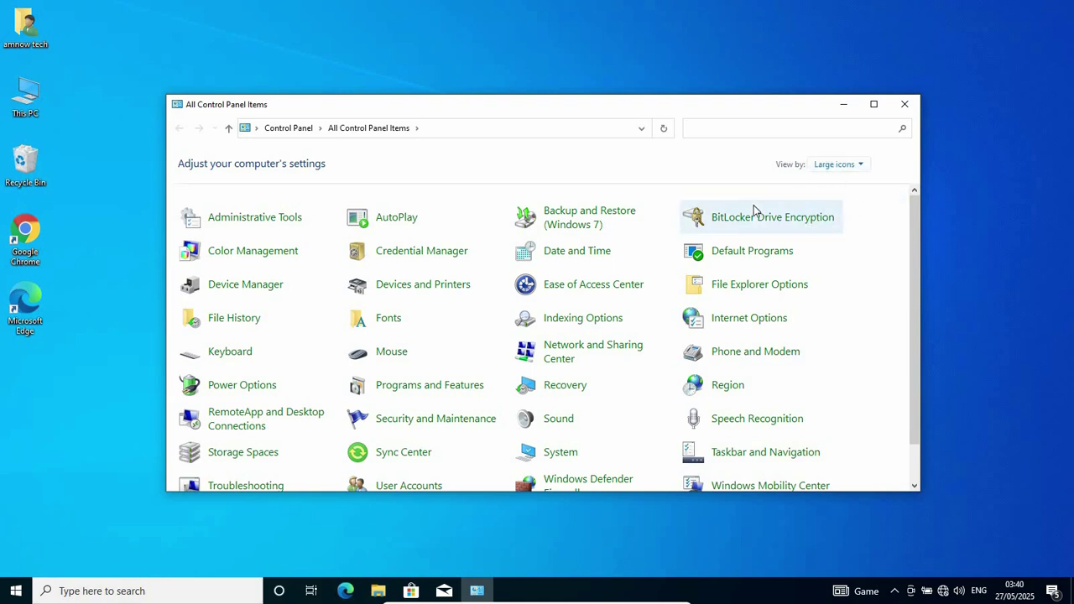
Open Indexing Options > Advanced > Rebuild, cancel the rebuild prompt, and close Indexing Options.
left_click(576, 323)
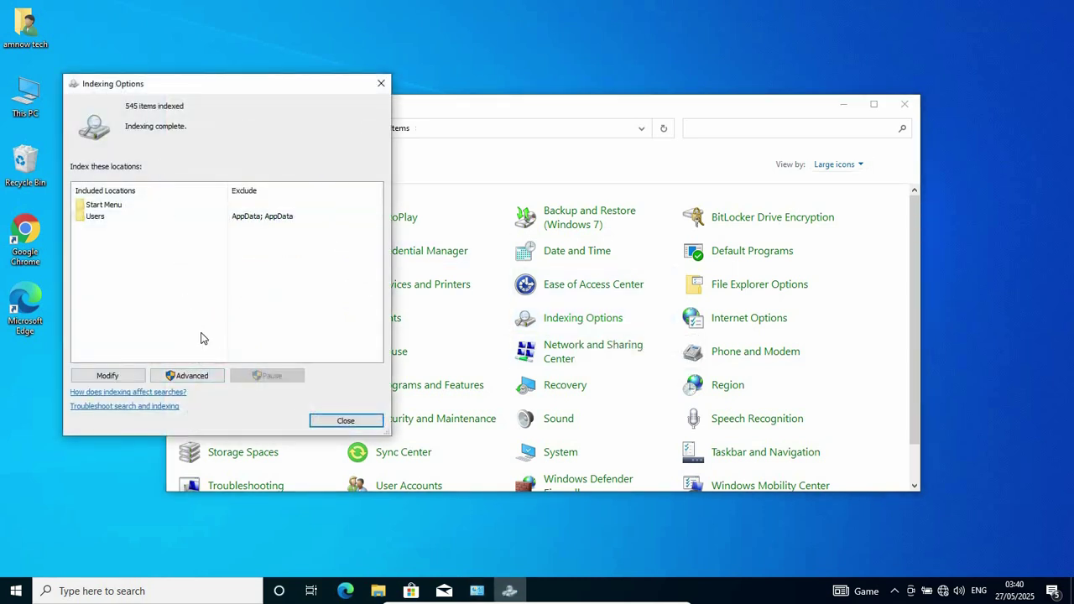
left_click(199, 379)
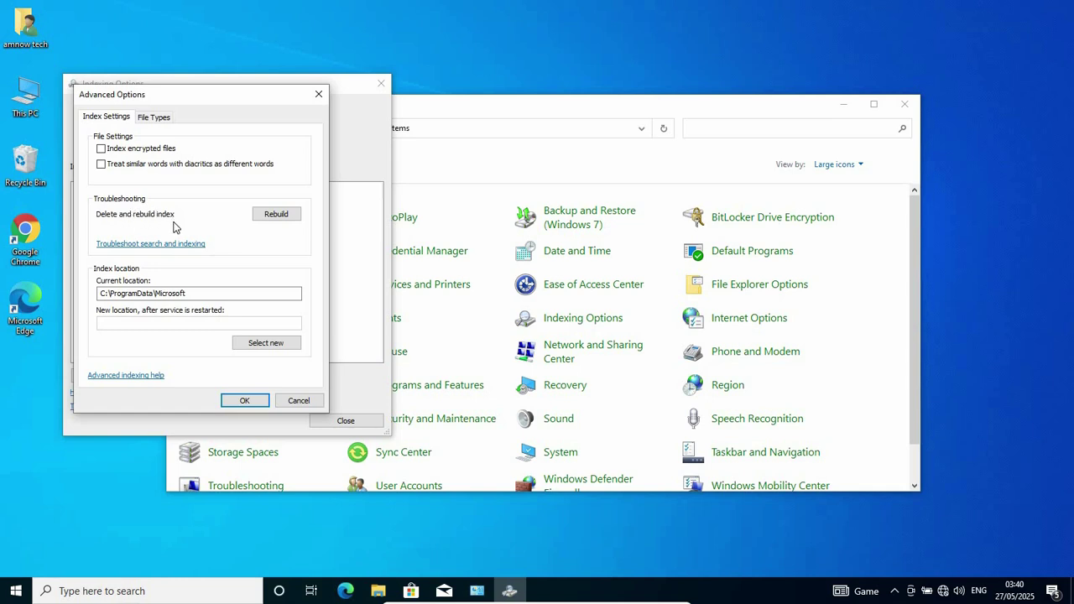
left_click(274, 215)
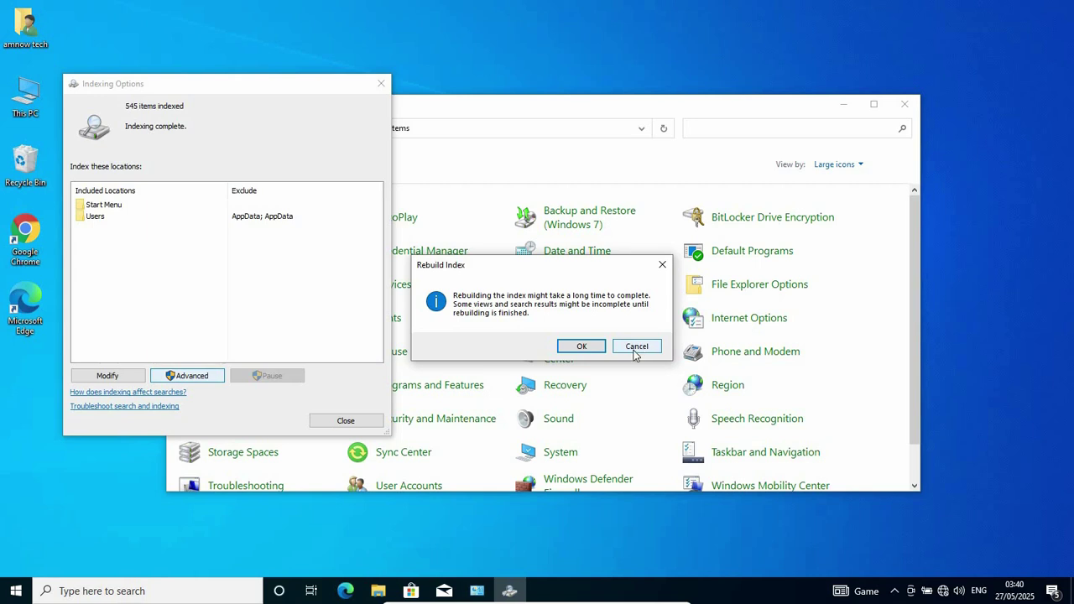
left_click(633, 349)
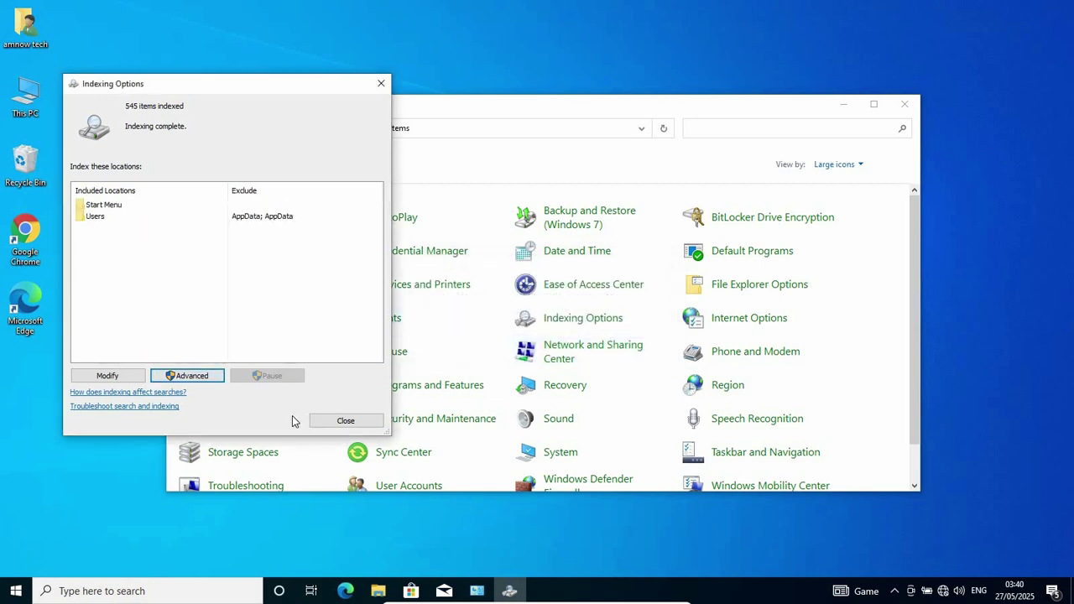
left_click(346, 420)
left_click(906, 105)
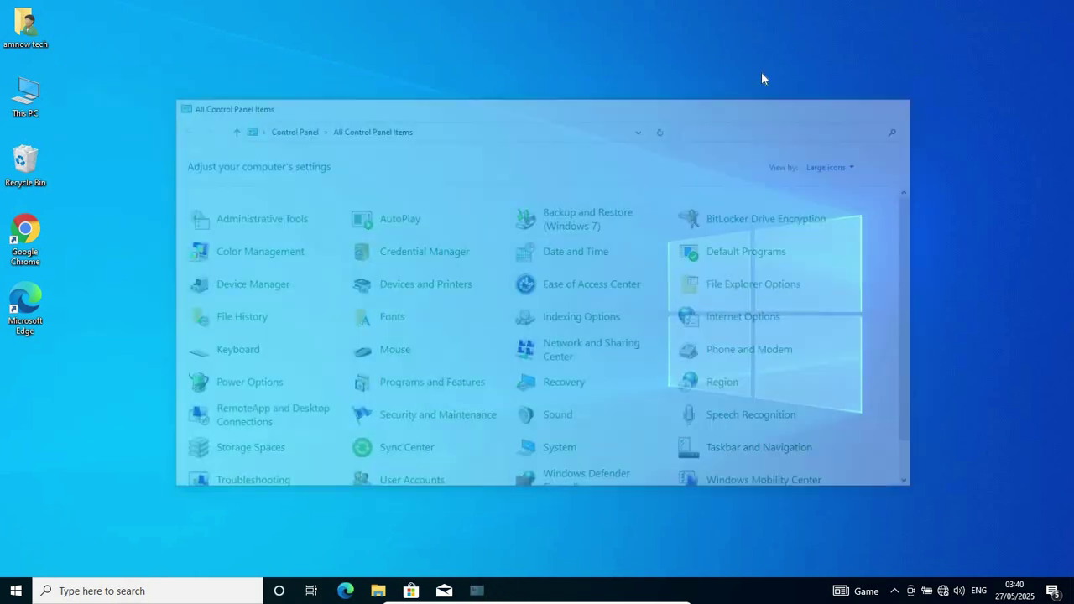
left_click(110, 590)
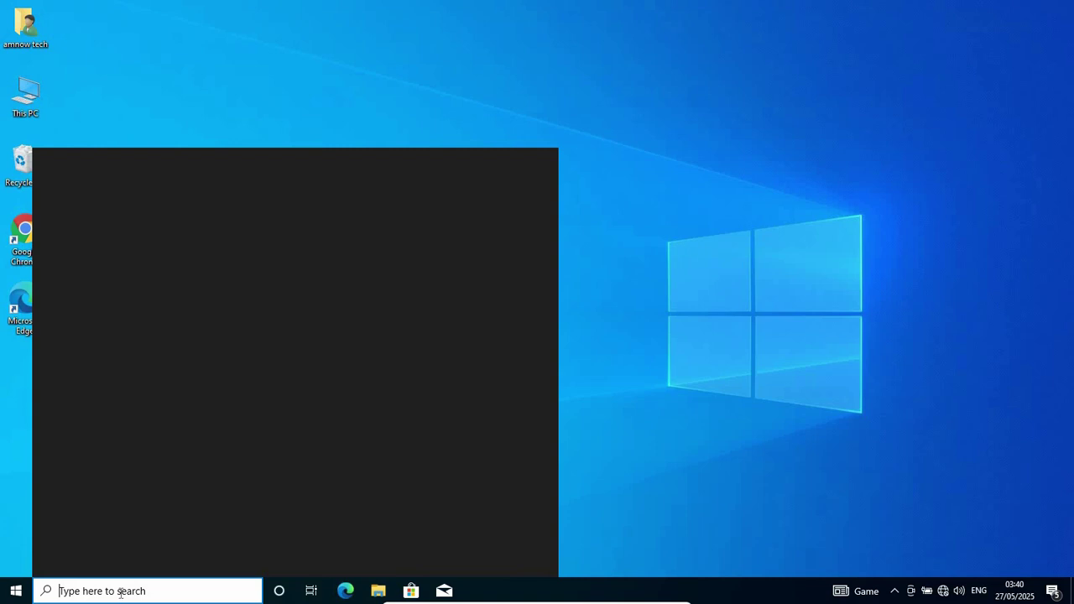
left_click(15, 590)
left_click(15, 561)
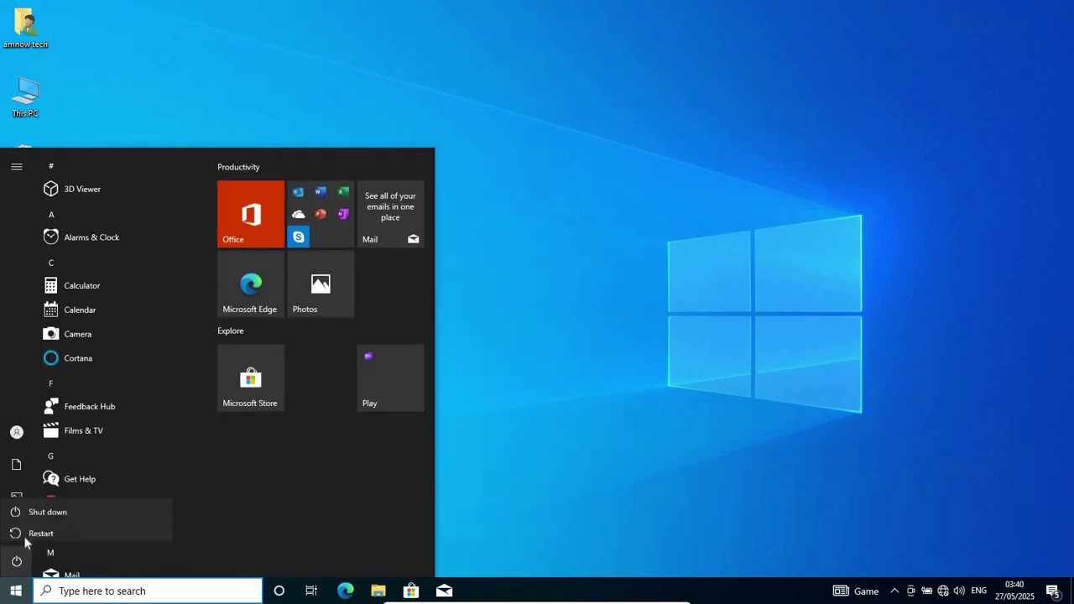
left_click(616, 342)
left_click(534, 305)
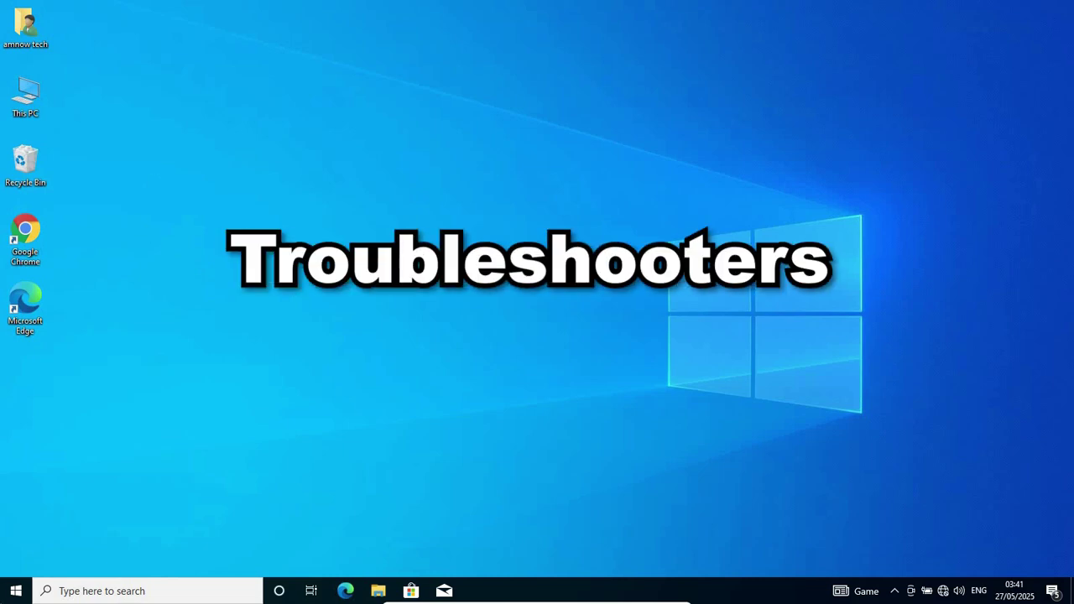
Refresh the desktop and open Settings from the Start menu.
right_click(260, 271)
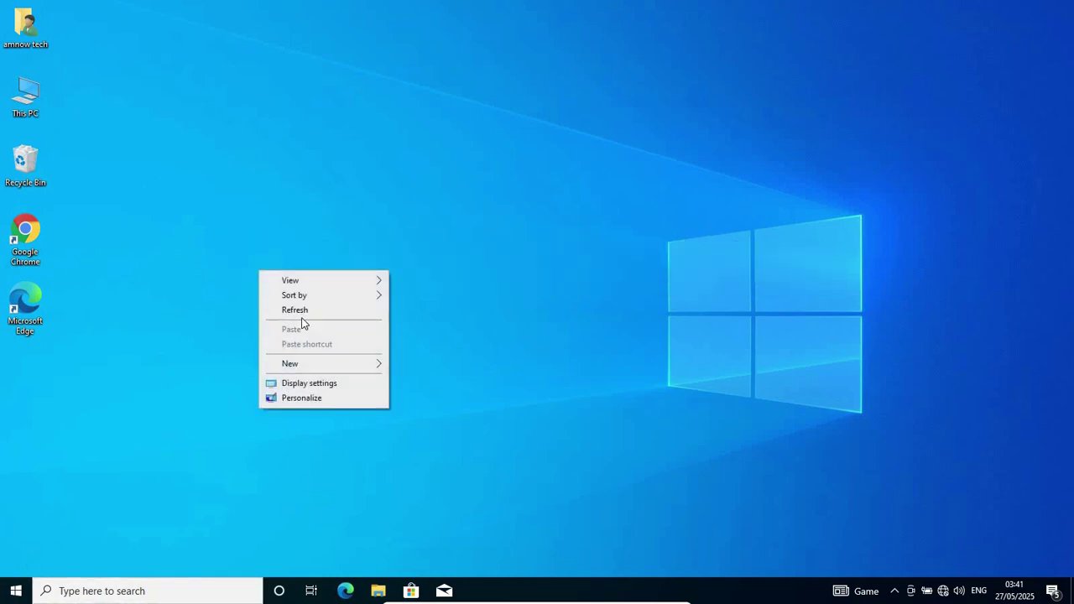
left_click(302, 311)
left_click(15, 590)
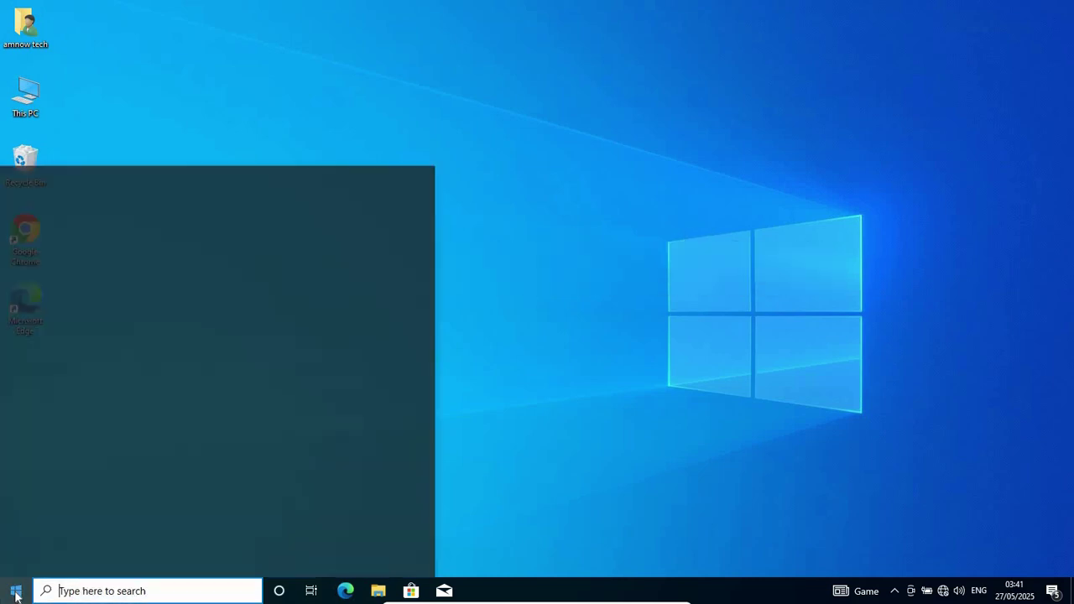
mouse_move(18, 532)
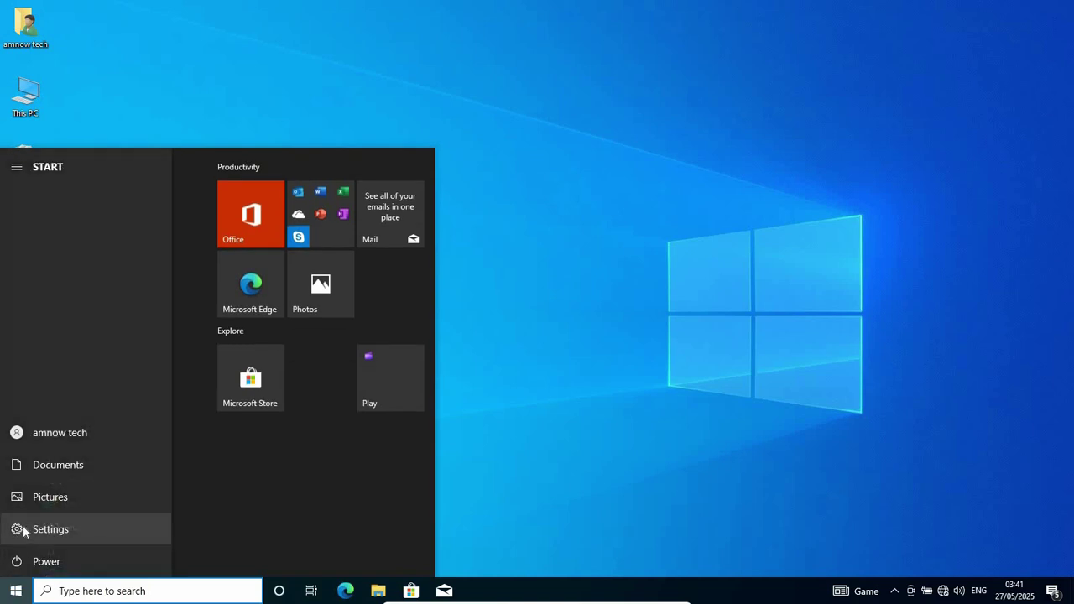
left_click(25, 529)
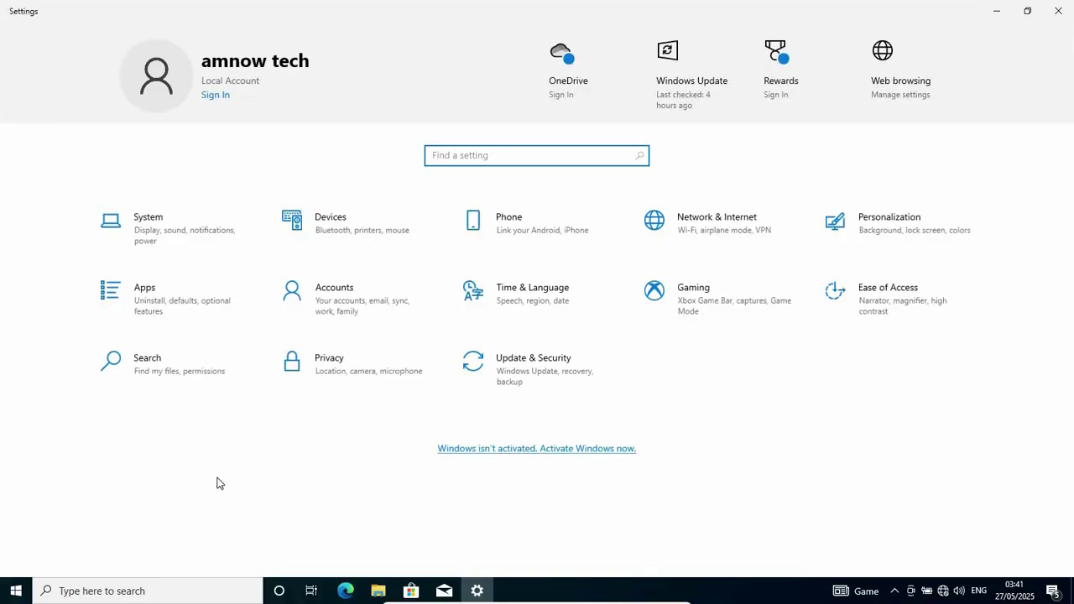
Go to Update & Security > Troubleshoot > Additional troubleshooters and select Search and Indexing.
left_click(534, 375)
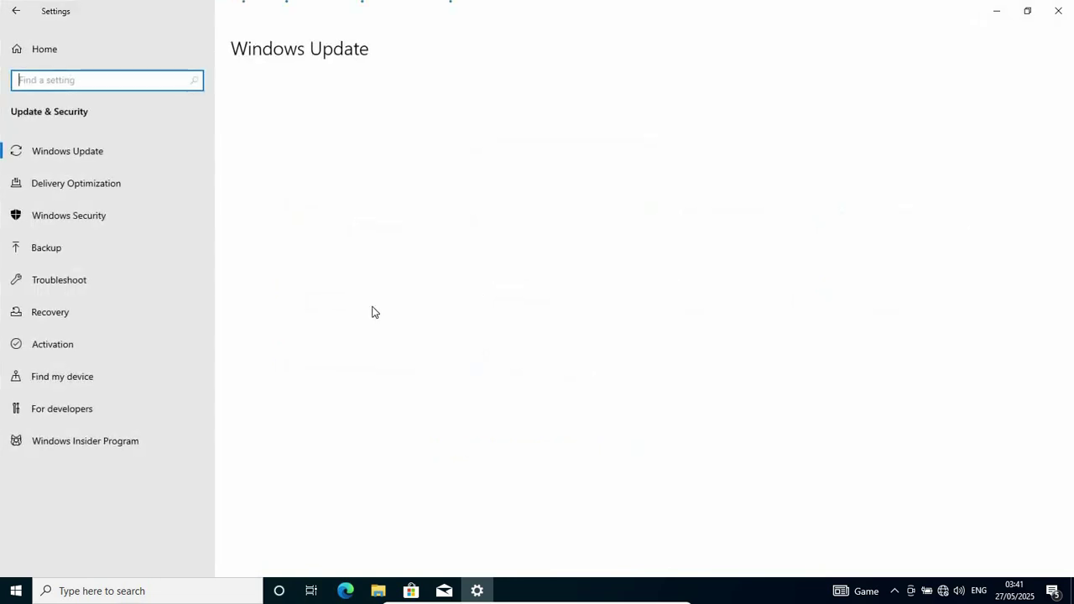
left_click(65, 283)
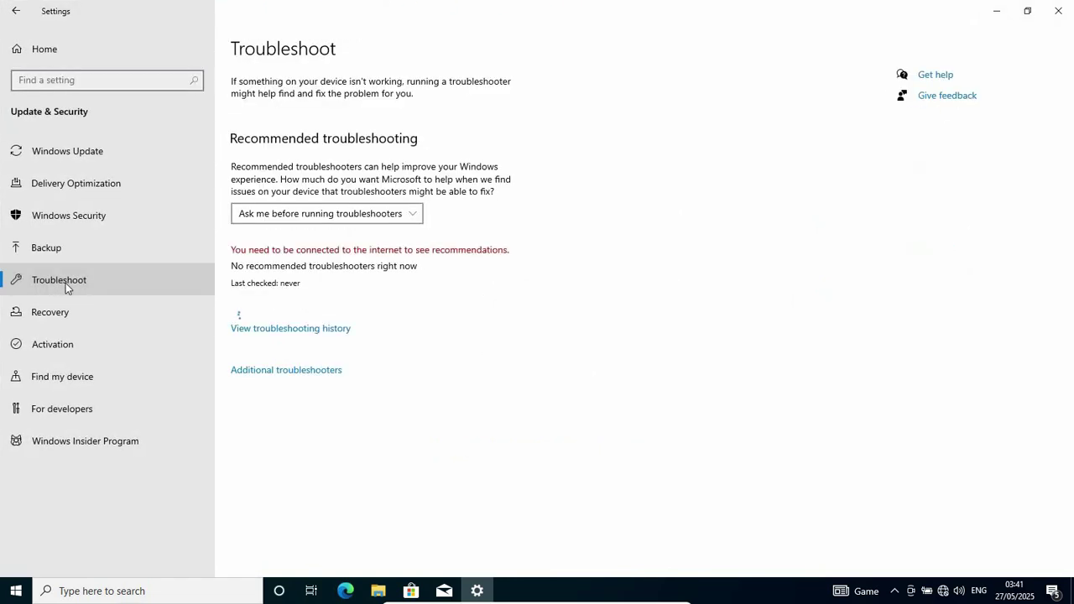
left_click(281, 371)
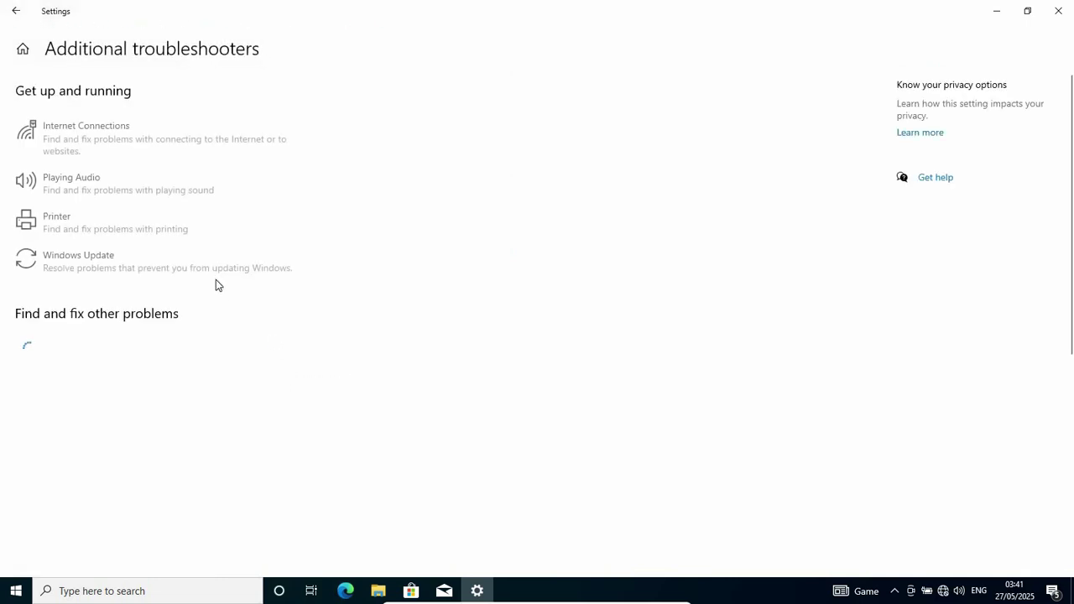
scroll(146, 373, "down", 4)
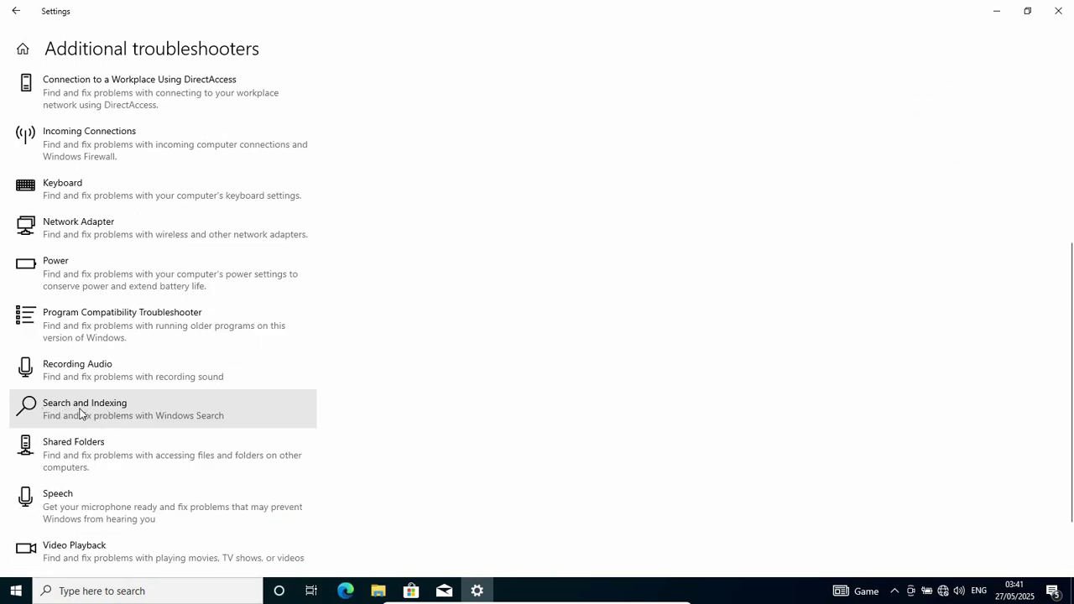
left_click(80, 412)
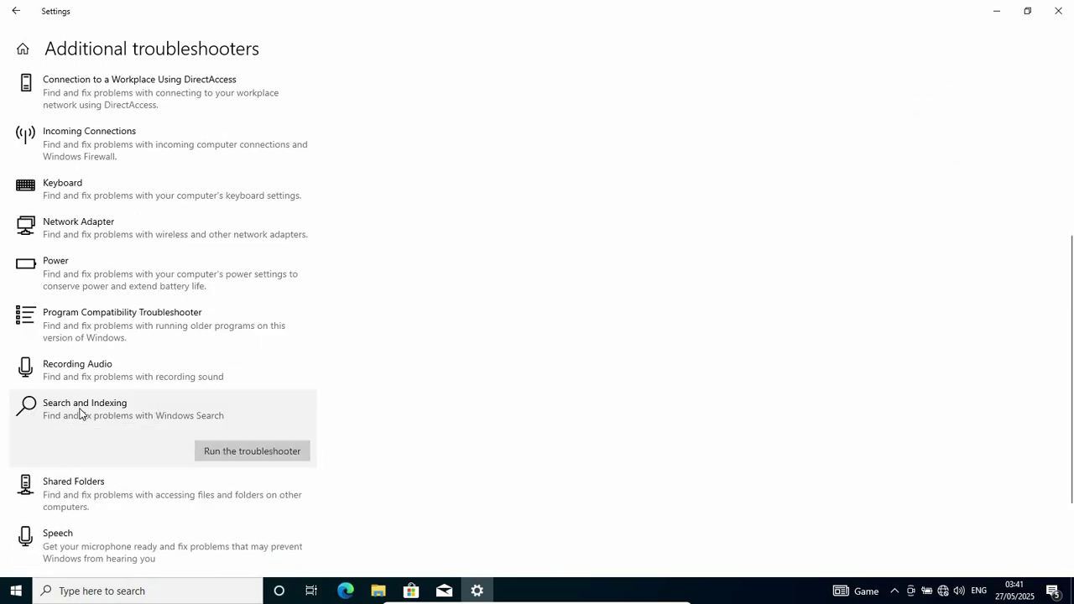
Launch the Search and Indexing troubleshooter and select only 'My problem isn't listed above'.
left_click(253, 453)
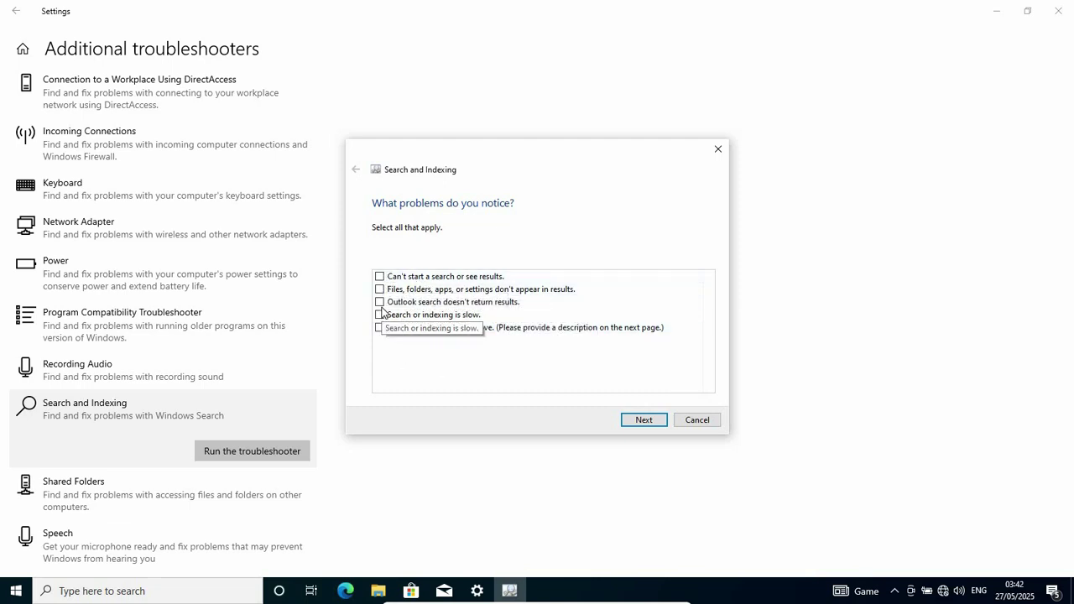
left_click(380, 277)
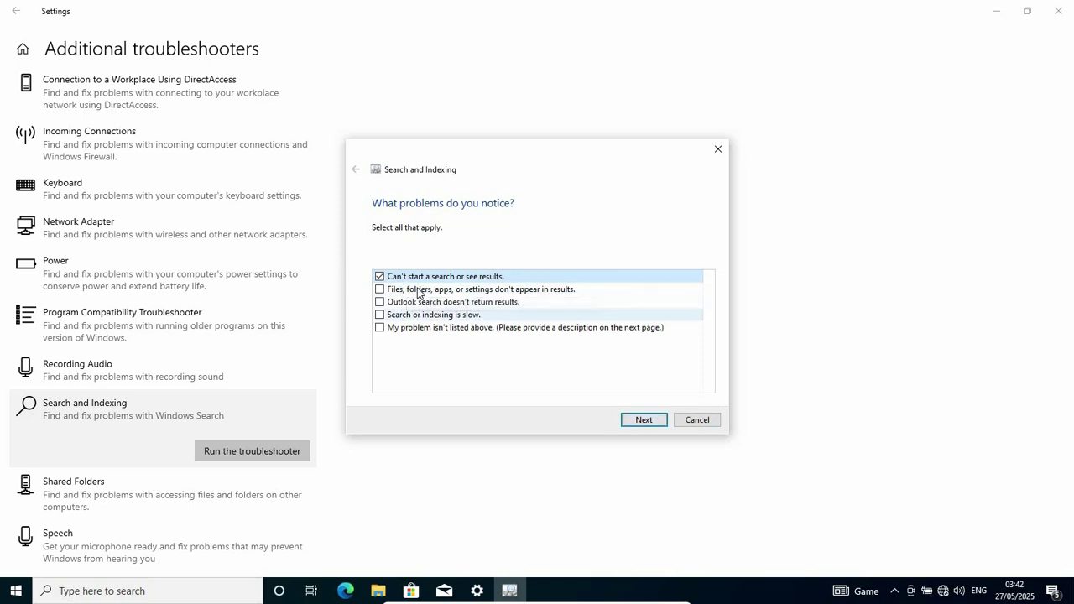
left_click(380, 277)
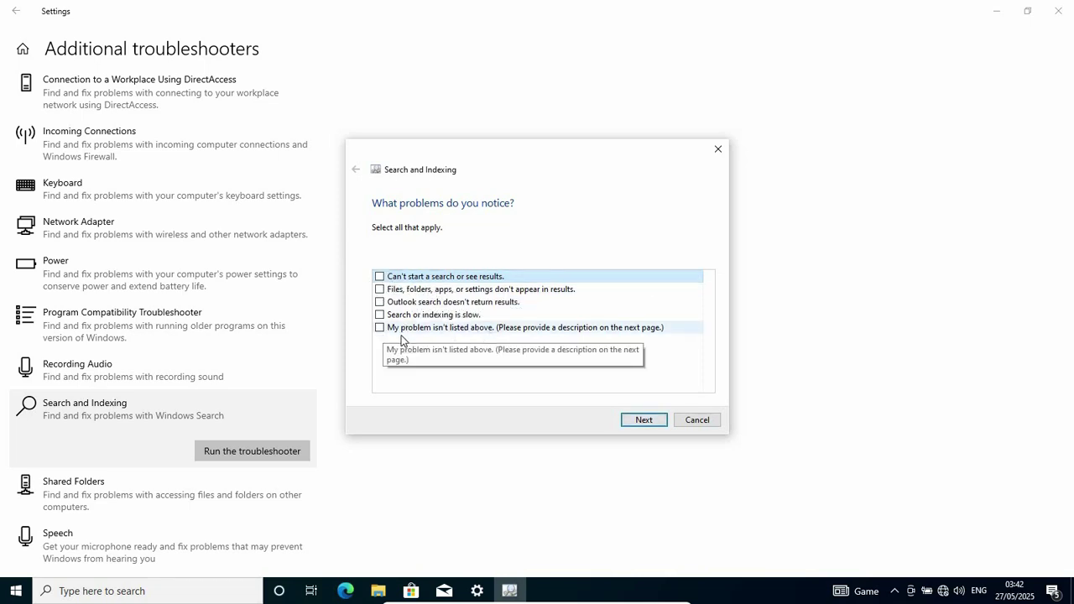
left_click(379, 328)
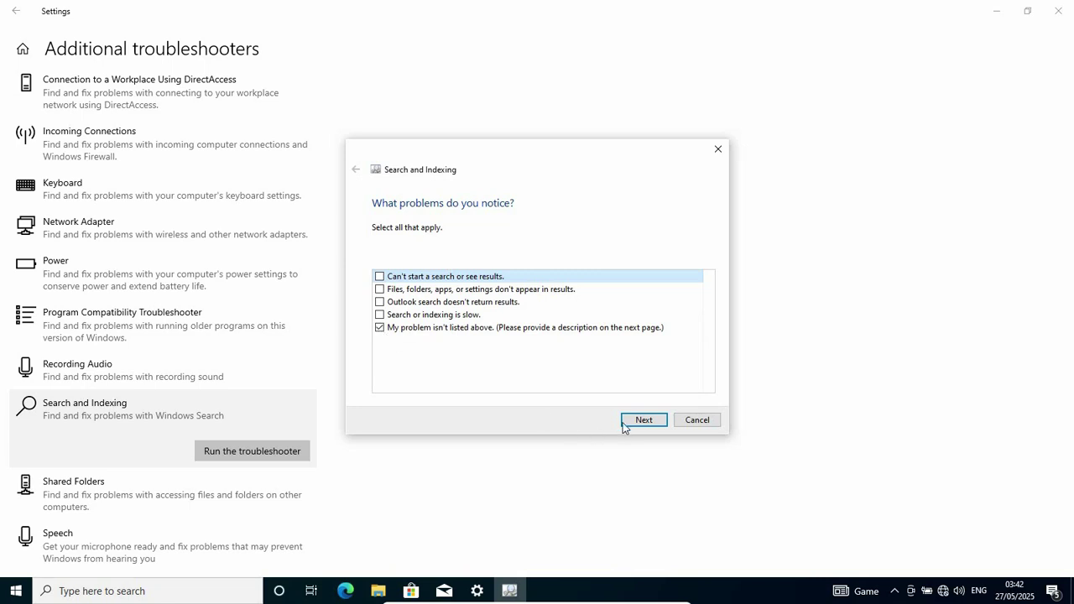